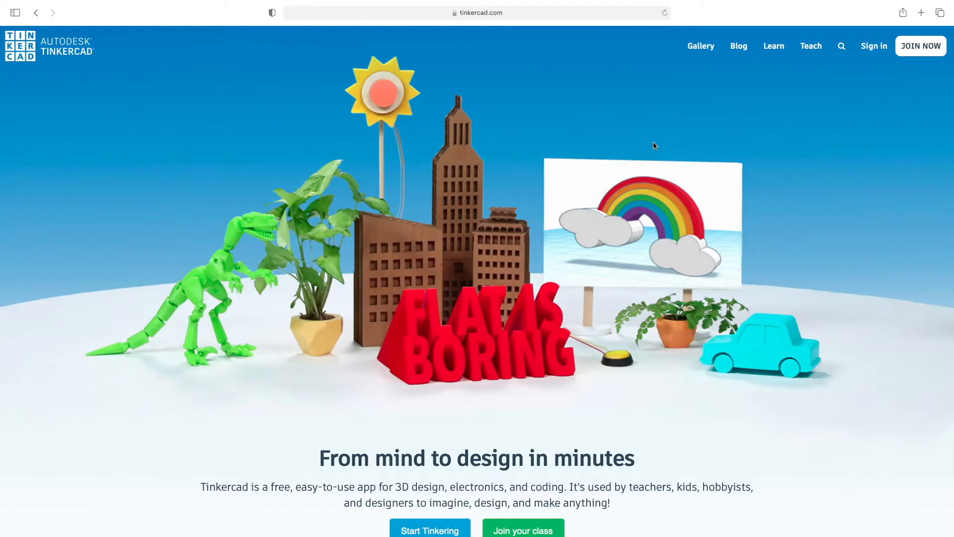
Sign in with the email or username option and create a new circuit
click(873, 50)
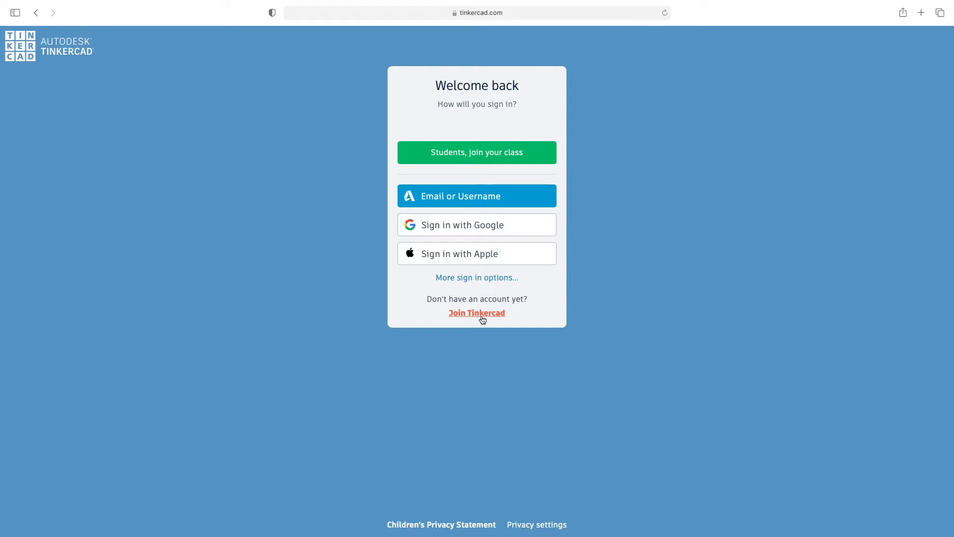
click(491, 199)
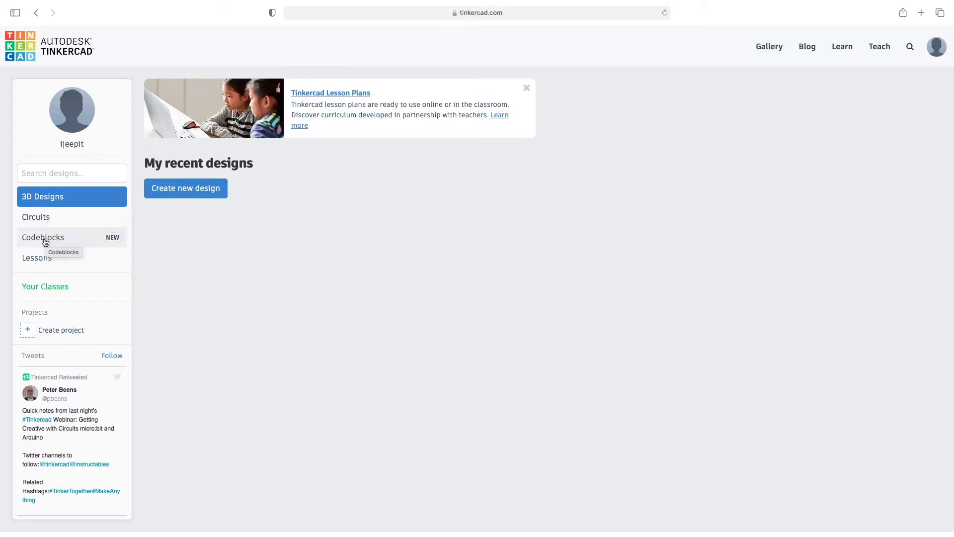
click(80, 220)
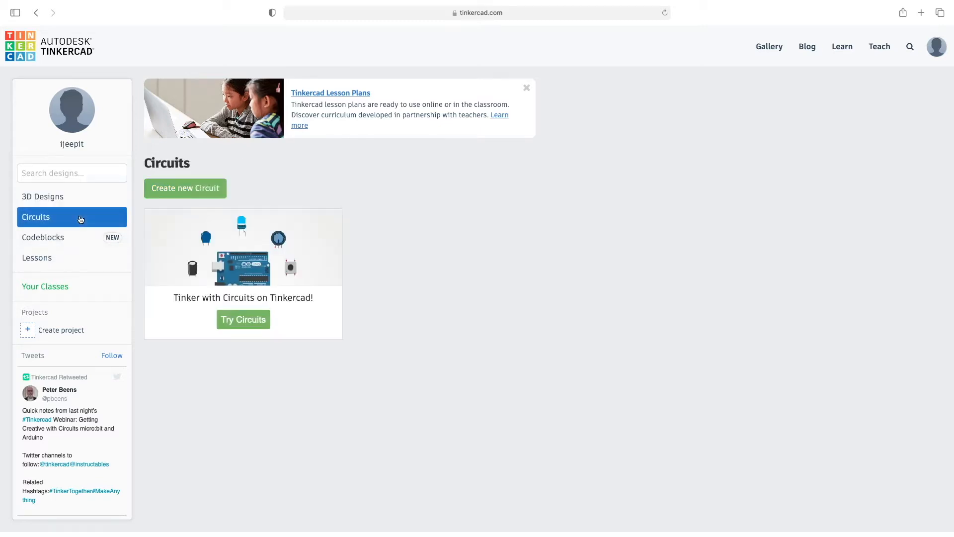
click(207, 190)
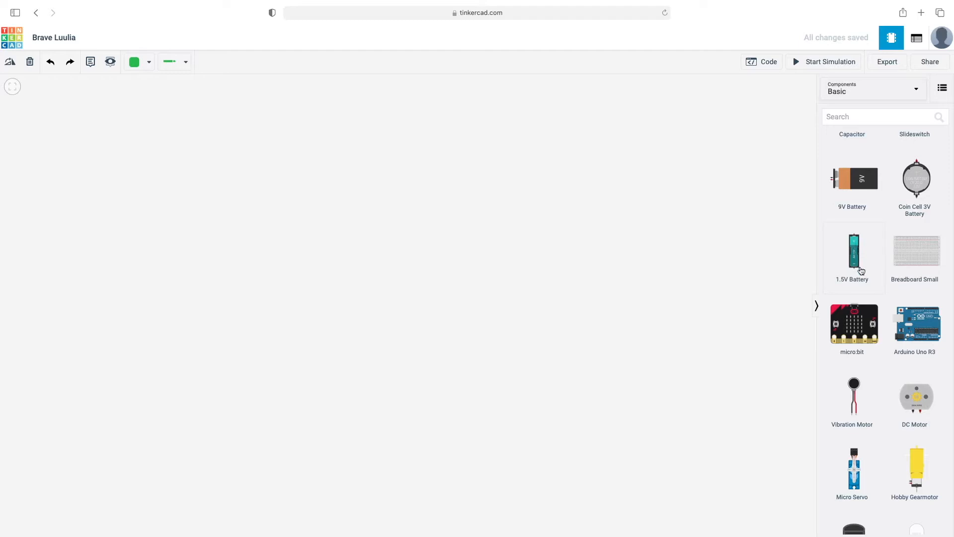
Look over the basic components, and set the component library to show all components
scroll(861, 271, down, 3)
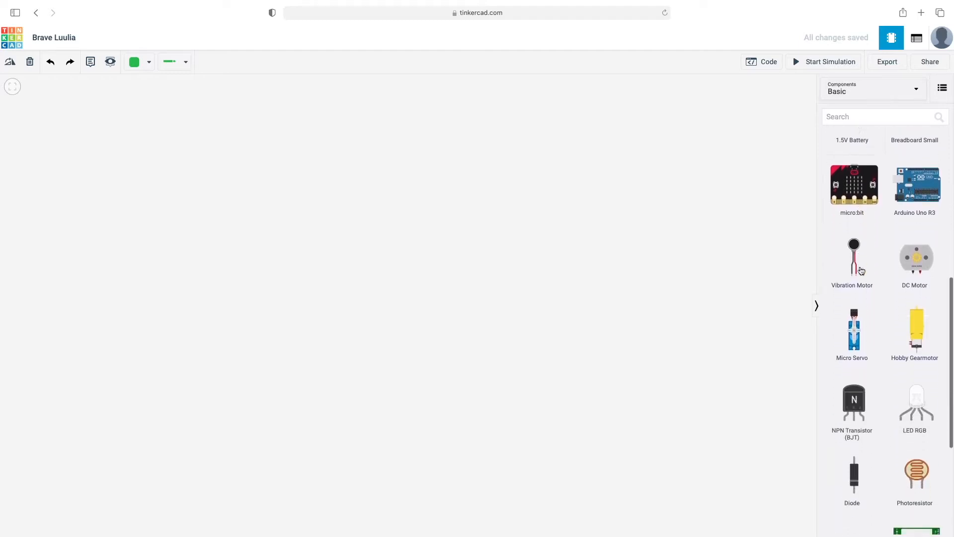
scroll(861, 271, up, 10)
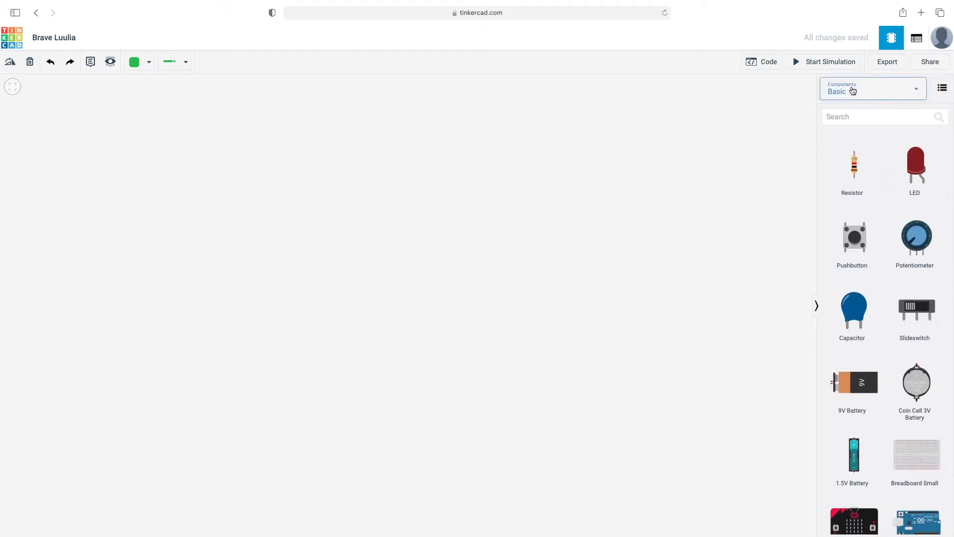
click(853, 91)
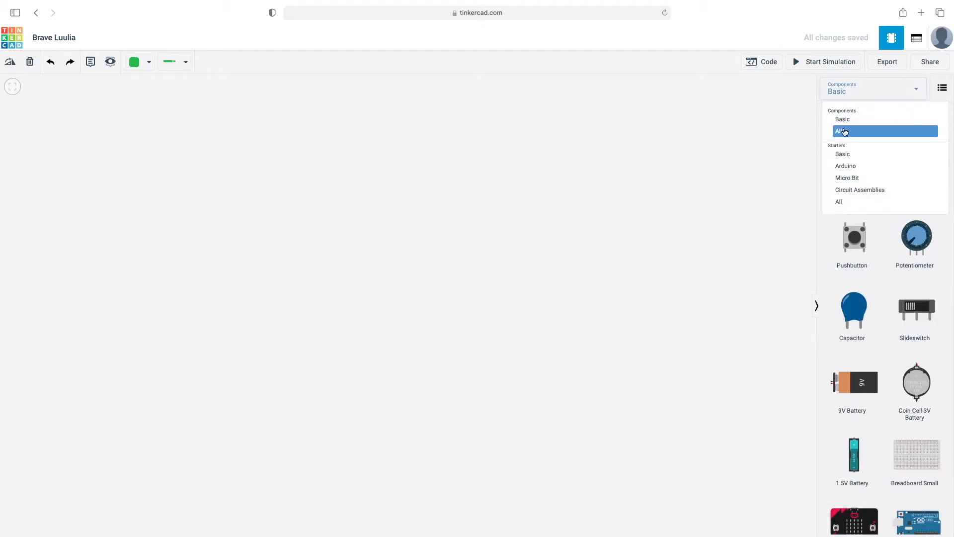
click(843, 132)
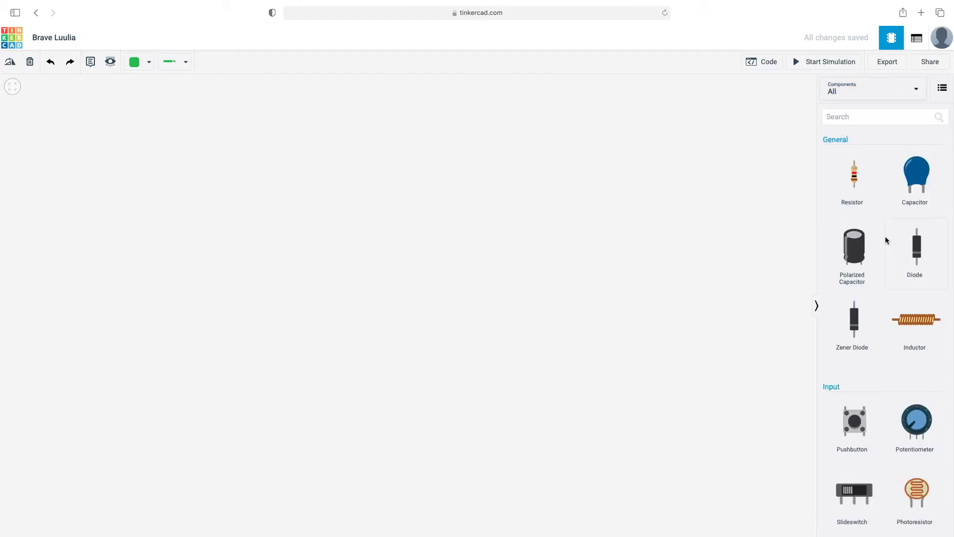
Look through the full component library, from the general and input parts down to the logic chips
scroll(886, 240, down, 3)
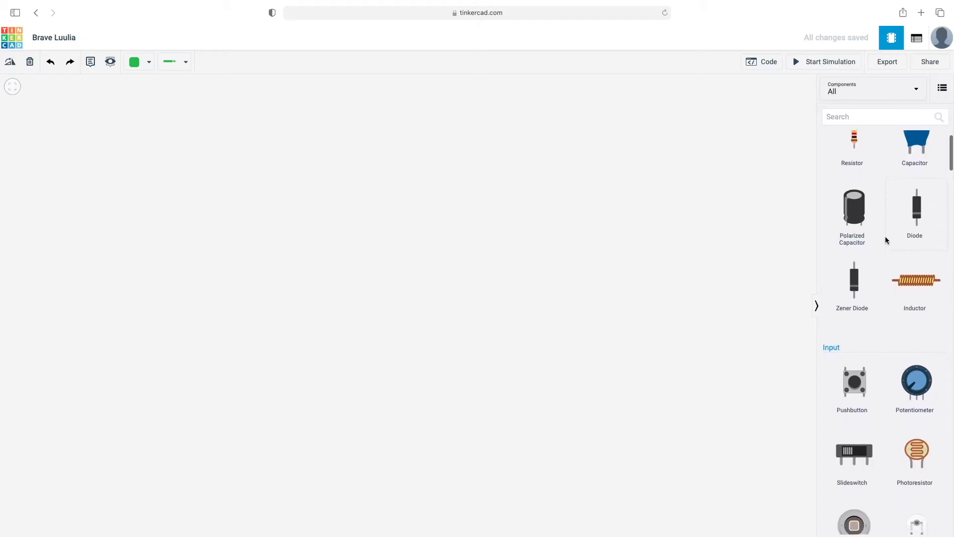
scroll(886, 240, up, 3)
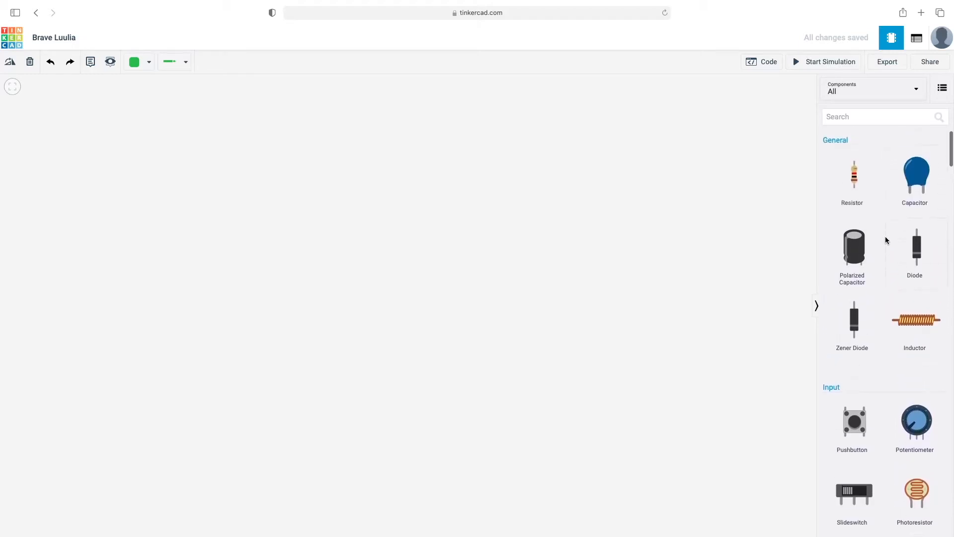
scroll(886, 240, down, 4)
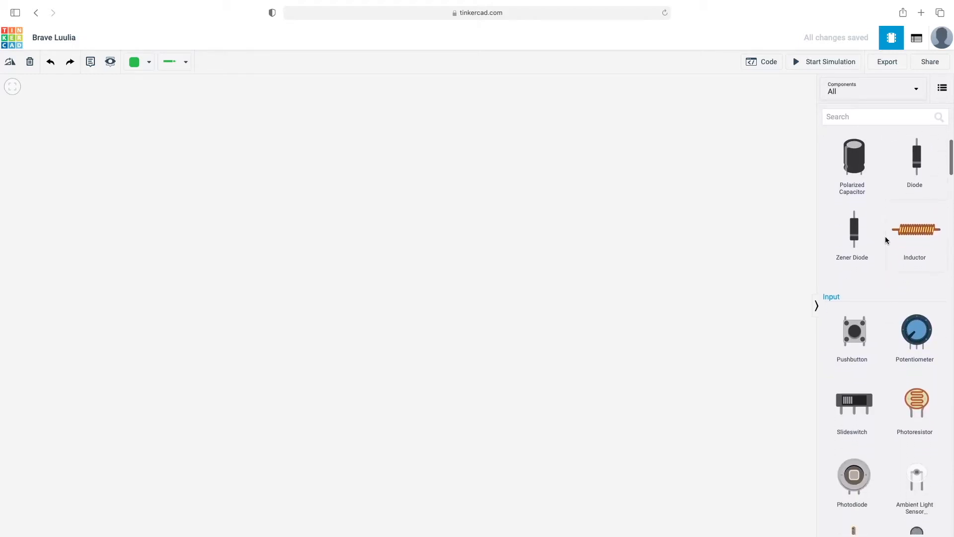
scroll(886, 240, down, 4)
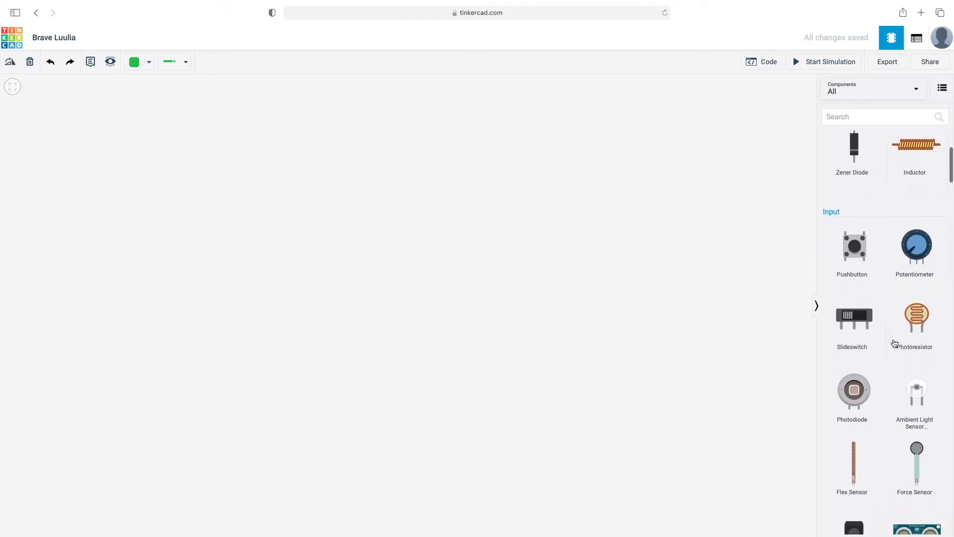
scroll(894, 359, down, 2)
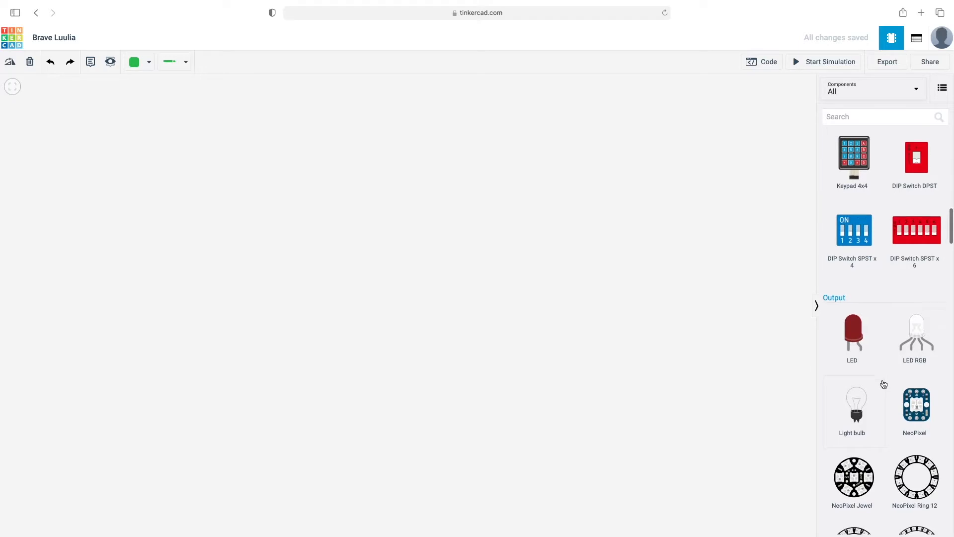
scroll(883, 383, down, 8)
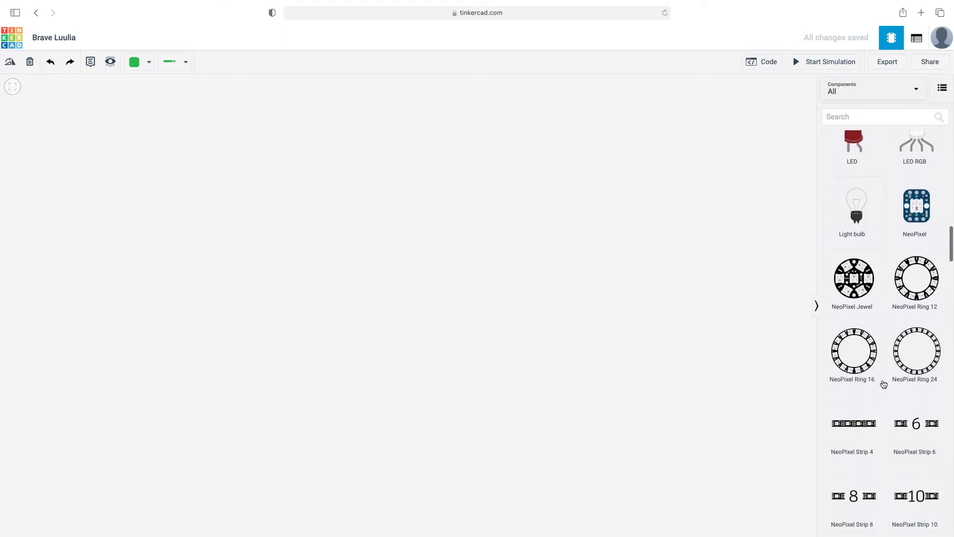
scroll(883, 384, down, 15)
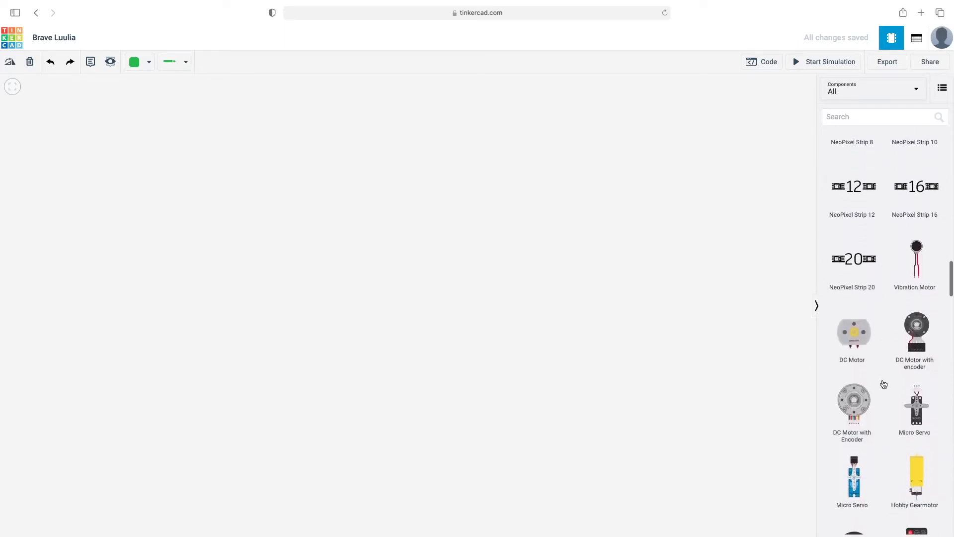
scroll(884, 384, down, 8)
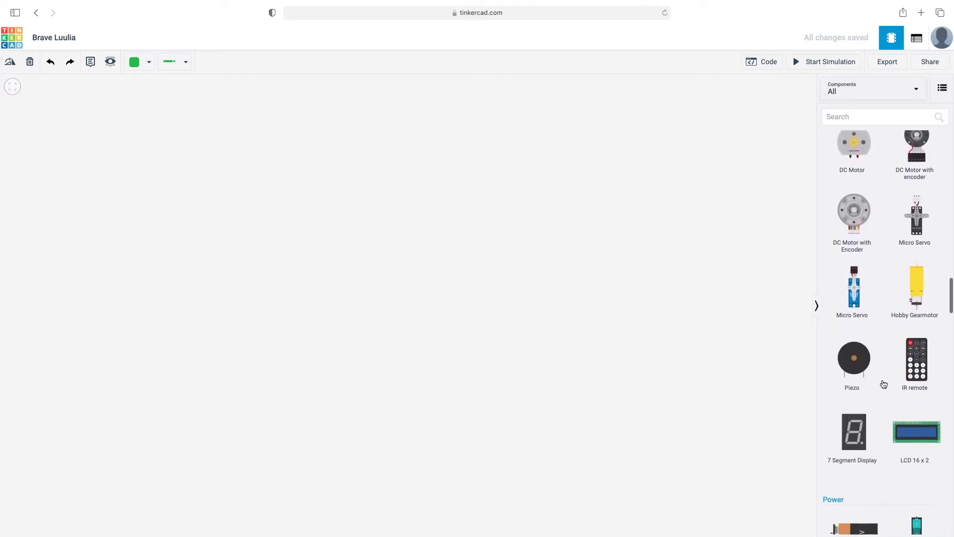
scroll(883, 384, down, 6)
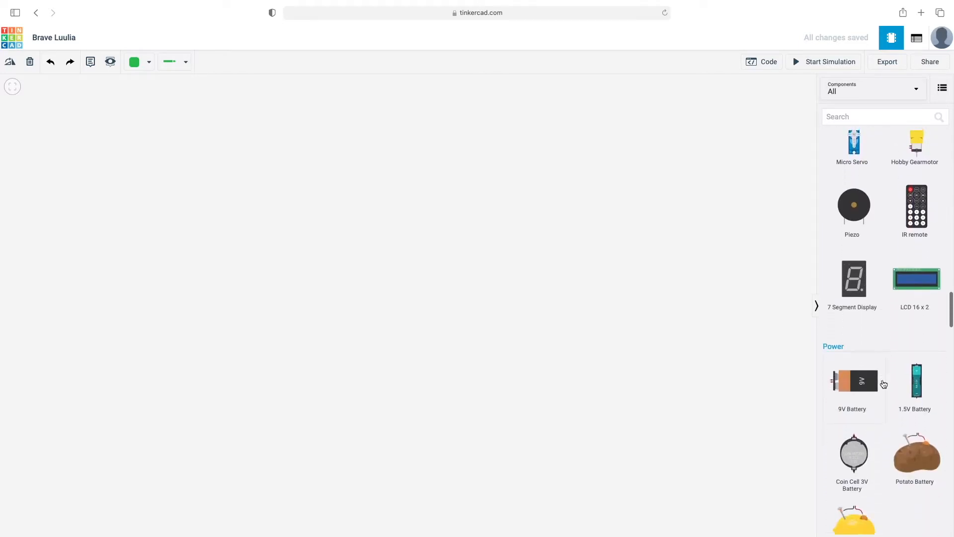
scroll(883, 383, down, 2)
scroll(884, 384, down, 4)
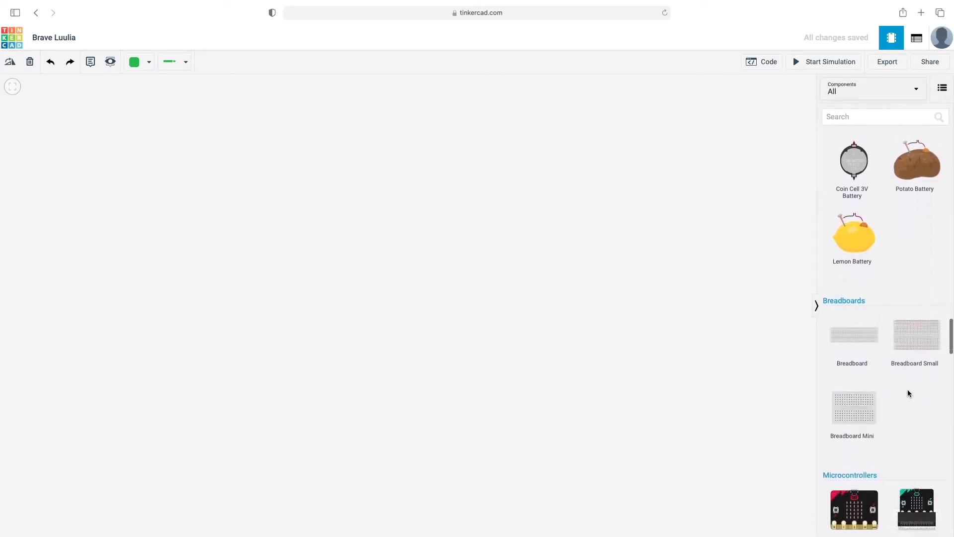
scroll(908, 393, down, 1)
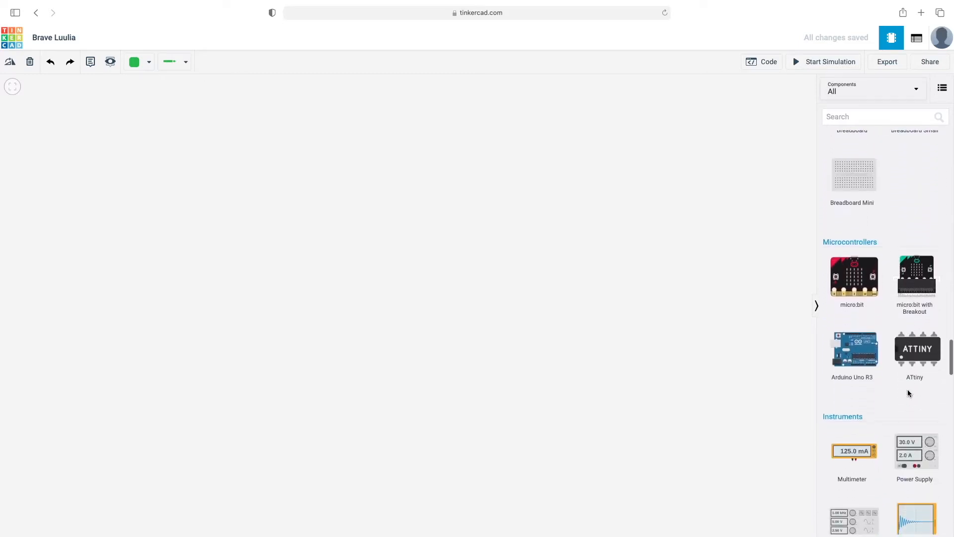
scroll(886, 364, down, 6)
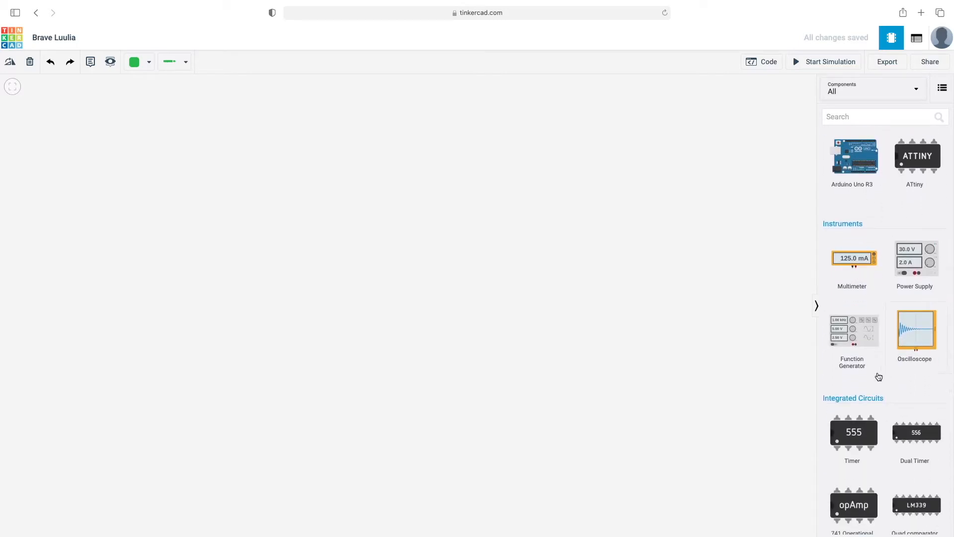
scroll(876, 373, down, 7)
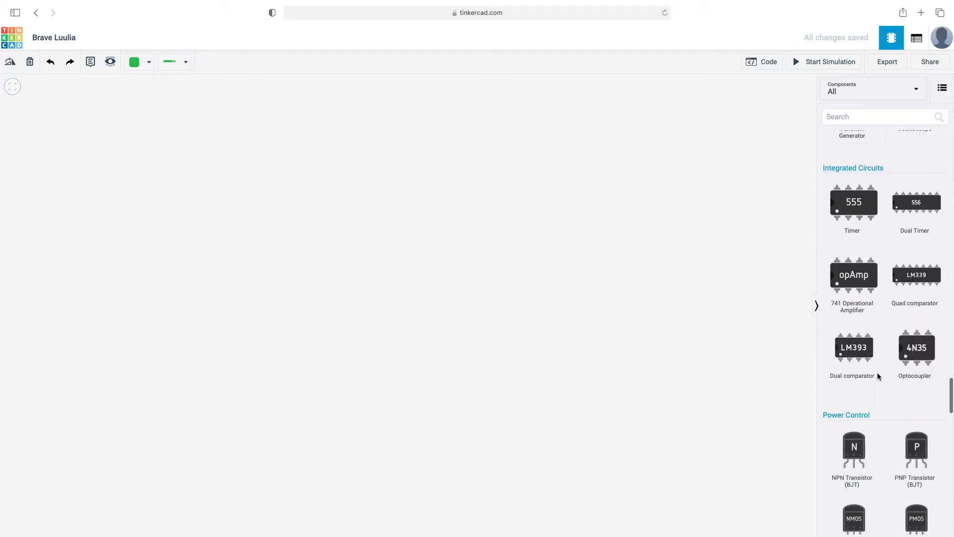
scroll(878, 376, down, 3)
scroll(878, 377, down, 1)
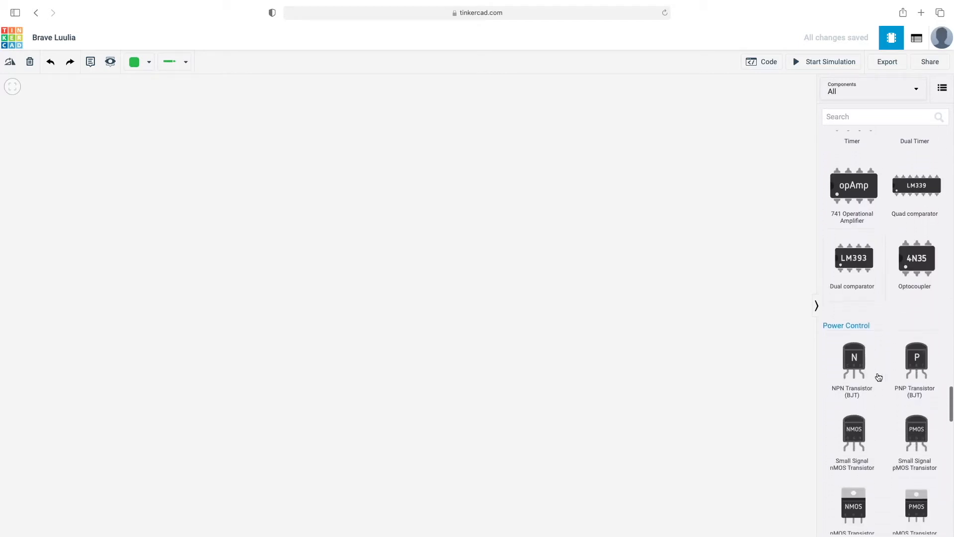
scroll(878, 378, down, 1)
scroll(878, 377, up, 2)
scroll(878, 377, down, 4)
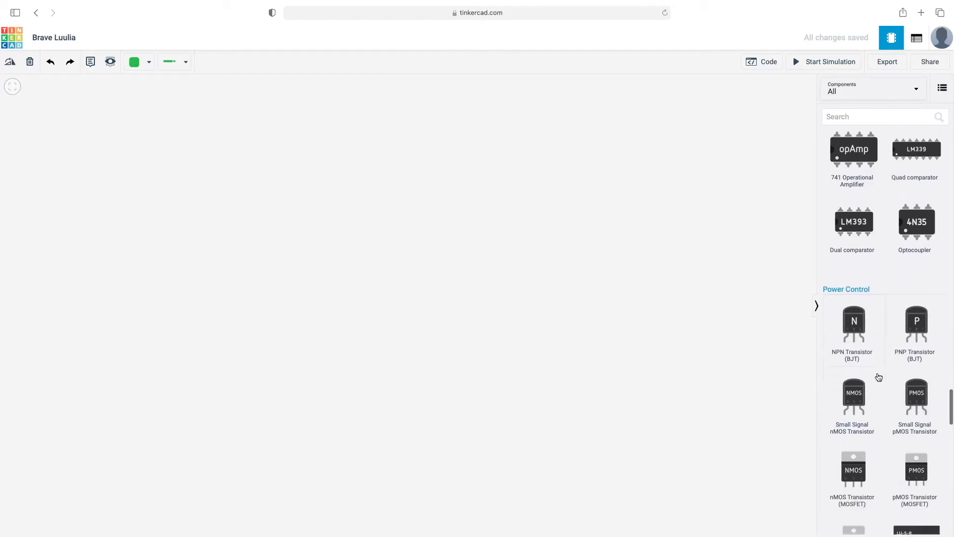
scroll(878, 377, down, 12)
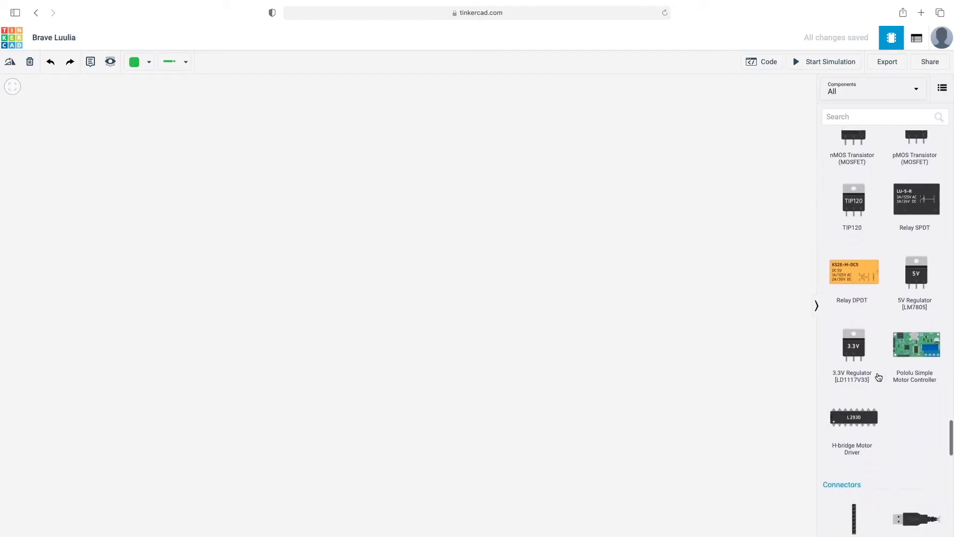
scroll(878, 377, down, 9)
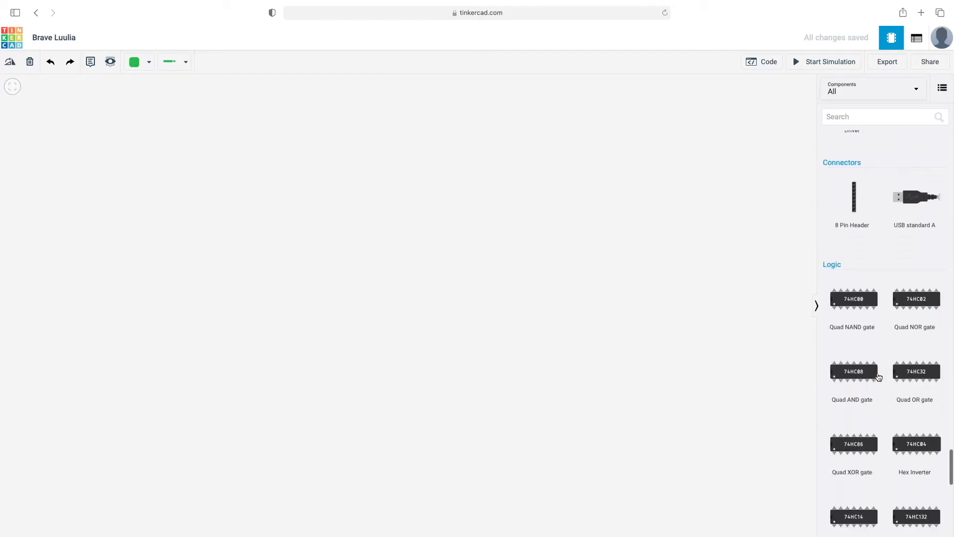
scroll(879, 377, down, 1)
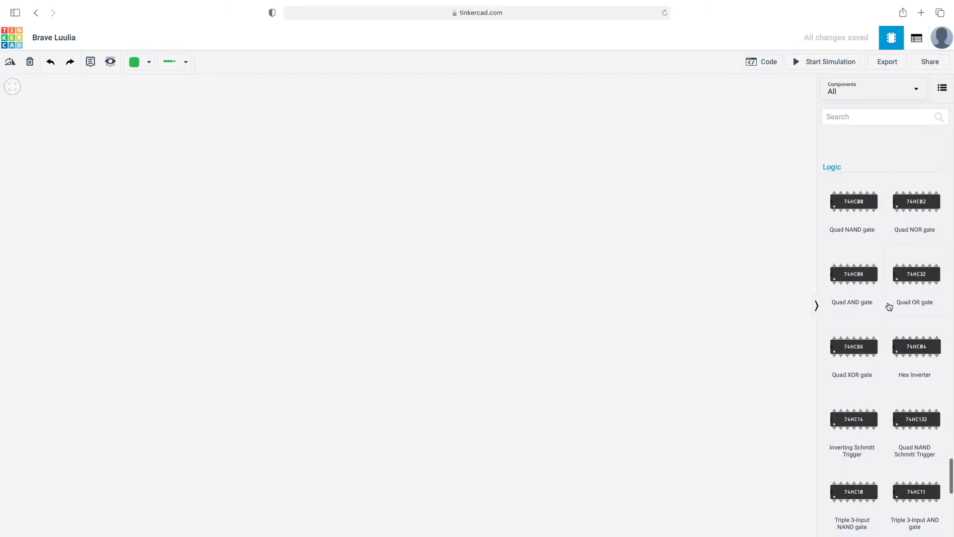
scroll(882, 326, down, 1)
scroll(882, 326, down, 5)
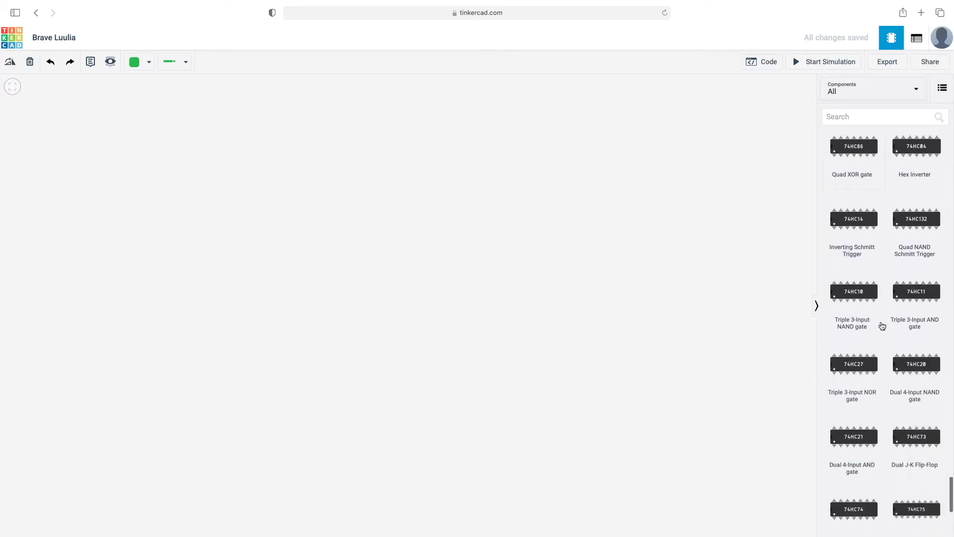
Display all starter circuits in the library and look through the Arduino starters
click(907, 91)
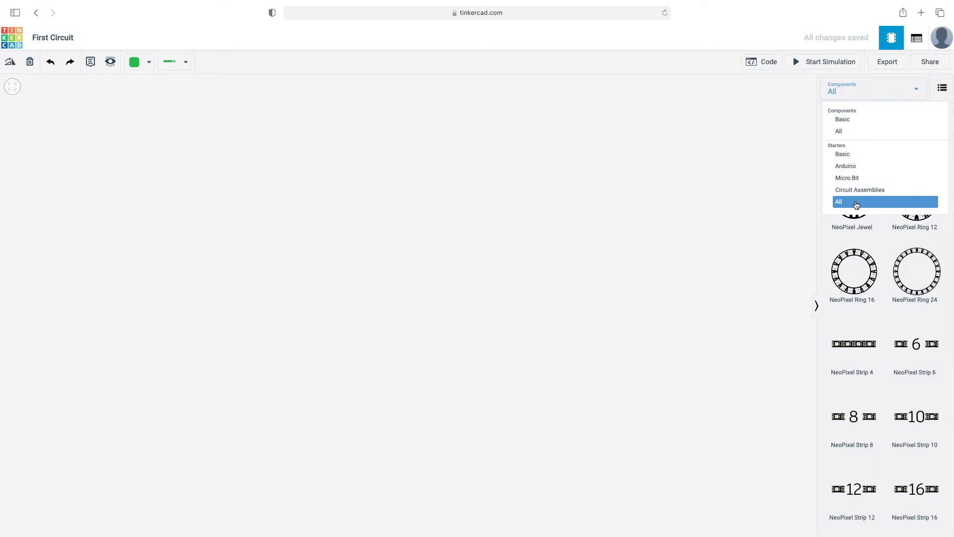
click(856, 202)
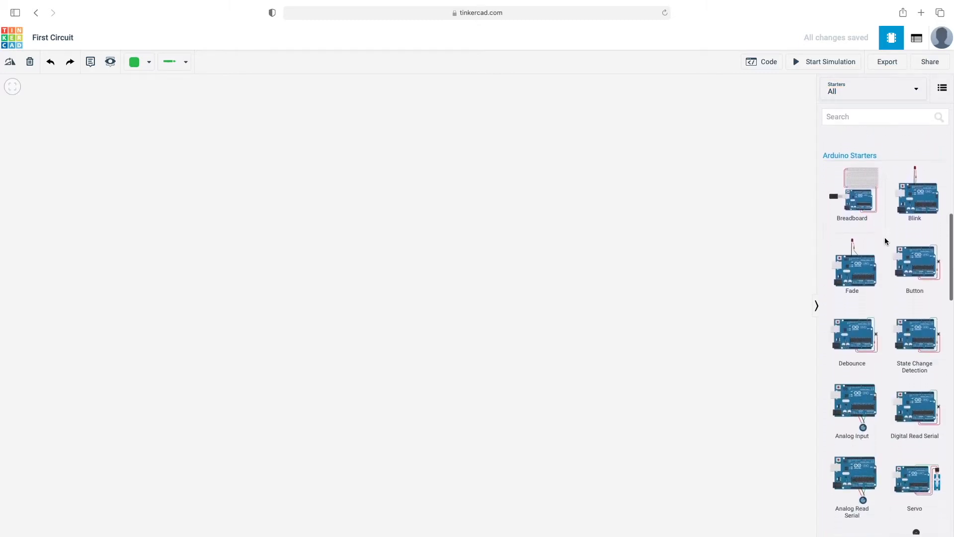
scroll(885, 241, down, 5)
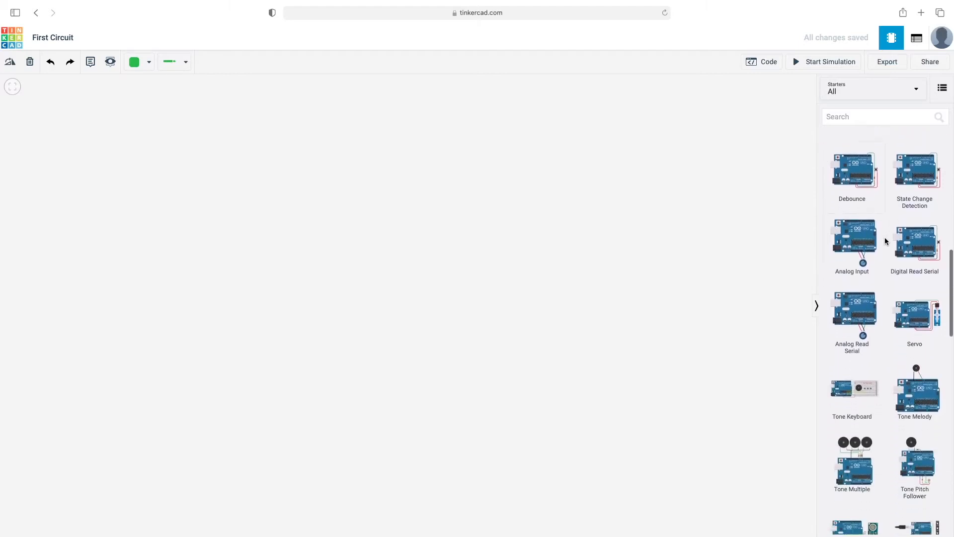
scroll(886, 241, down, 4)
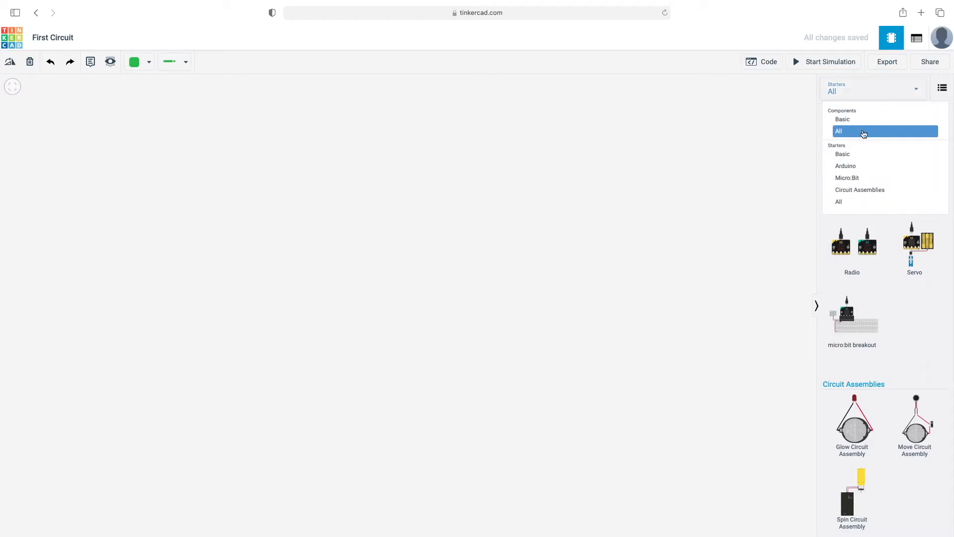
Set the library to show all components and place a full-size Breadboard in the lower part of the workspace
click(864, 134)
scroll(892, 283, down, 13)
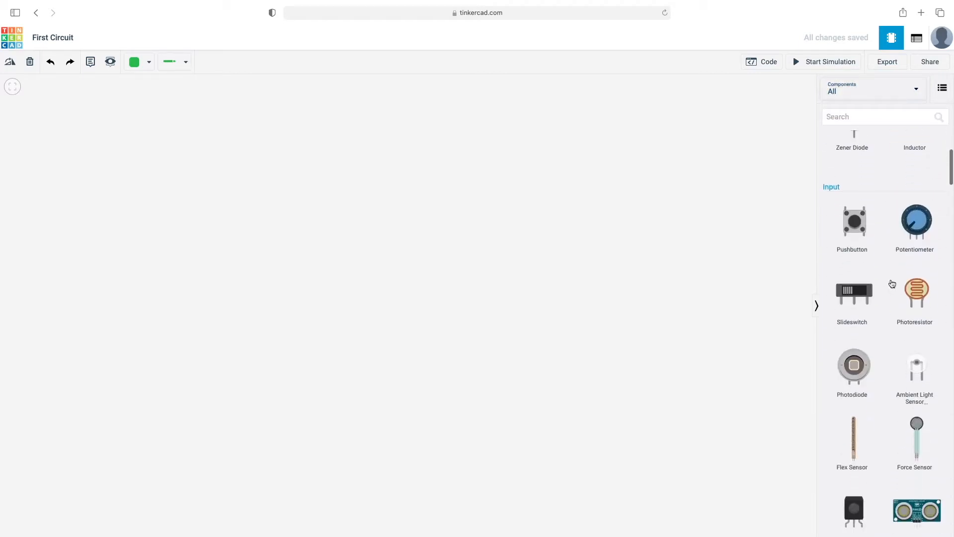
scroll(893, 283, down, 15)
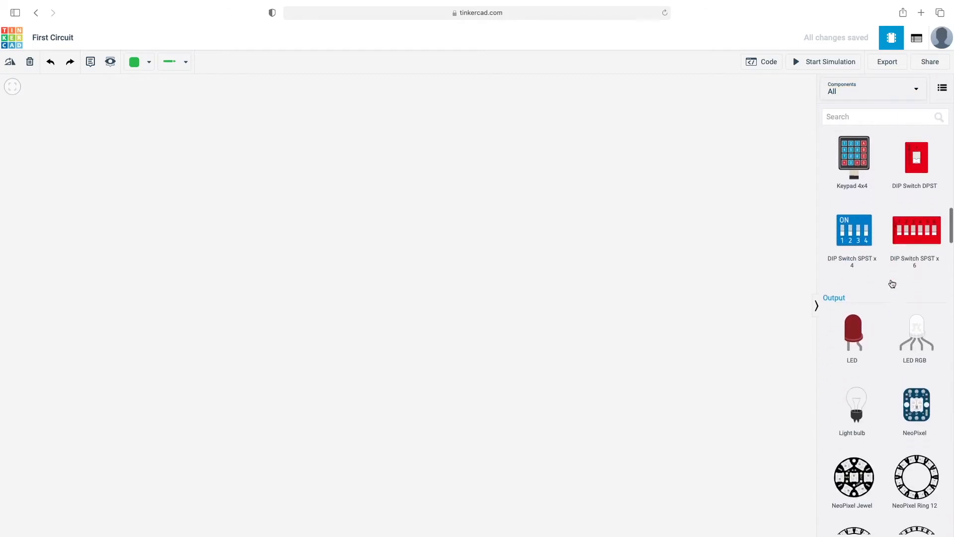
scroll(891, 283, down, 15)
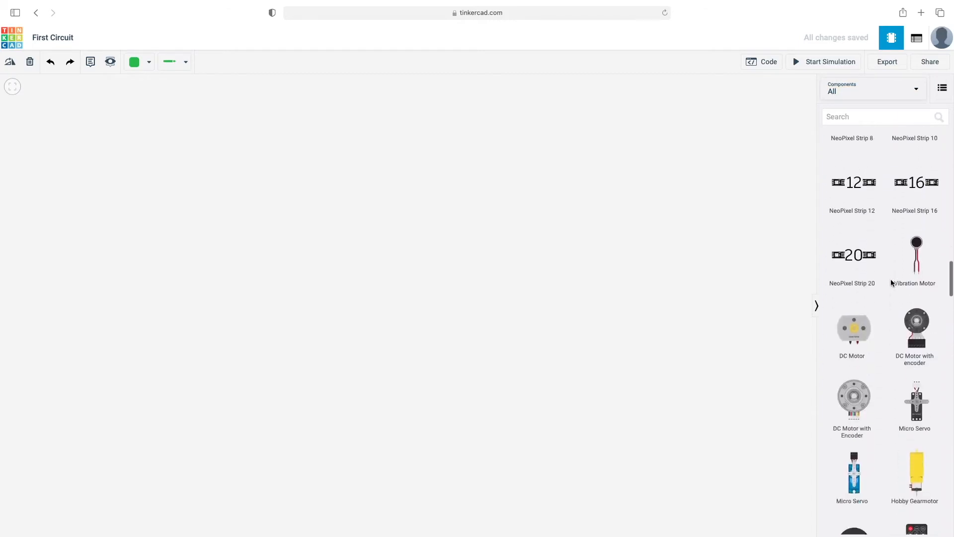
scroll(891, 283, down, 6)
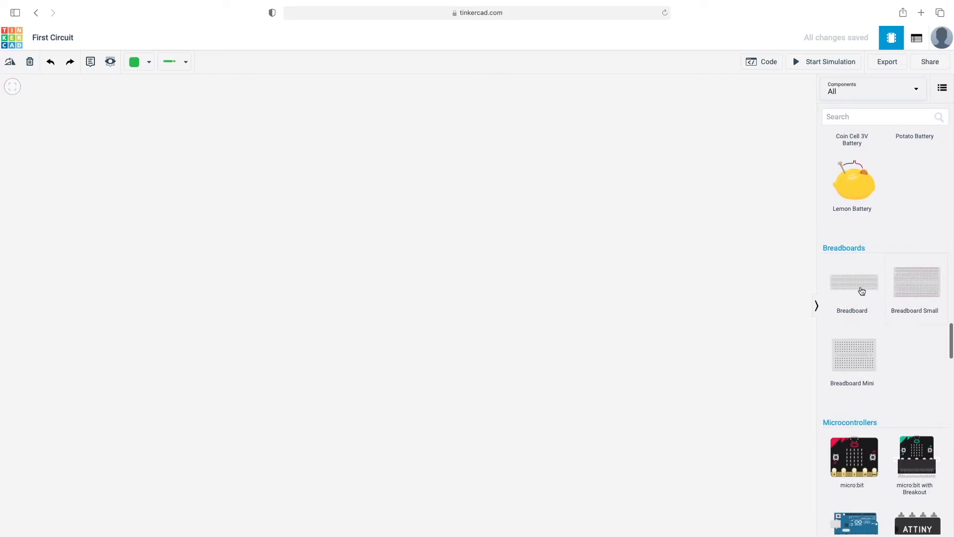
drag(861, 291, 328, 420)
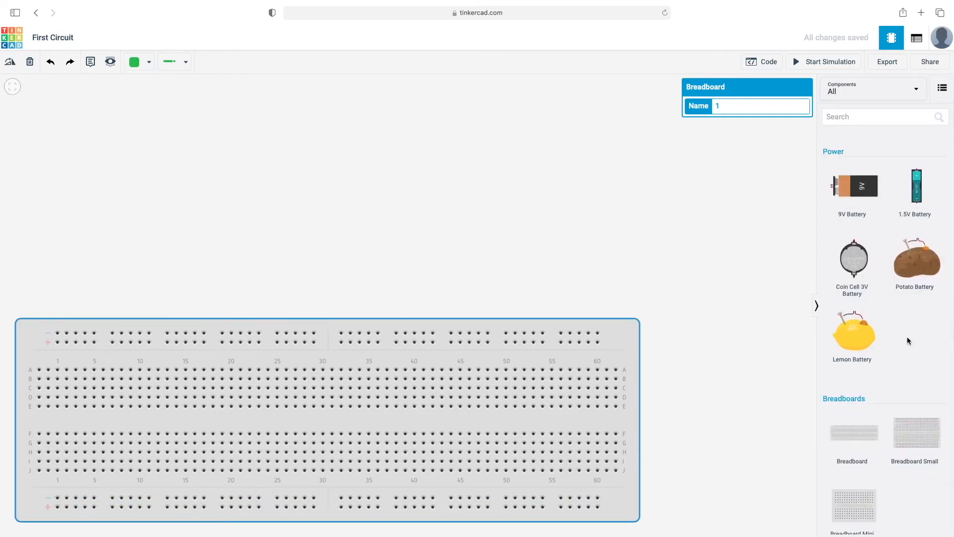
Place a 9V Battery above the breadboard and connect its positive terminal to the upper positive rail near column 42 with a straight green wire
scroll(907, 341, up, 1)
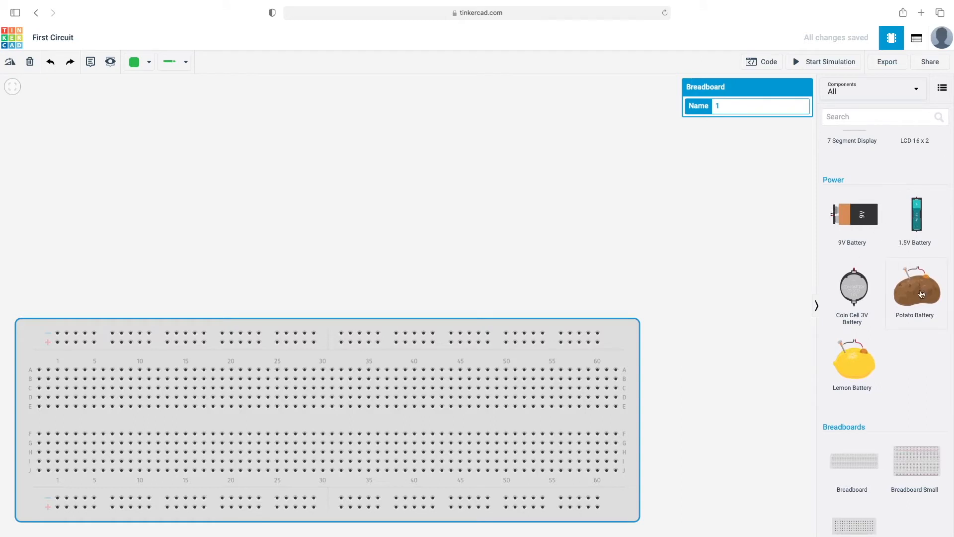
drag(862, 219, 430, 229)
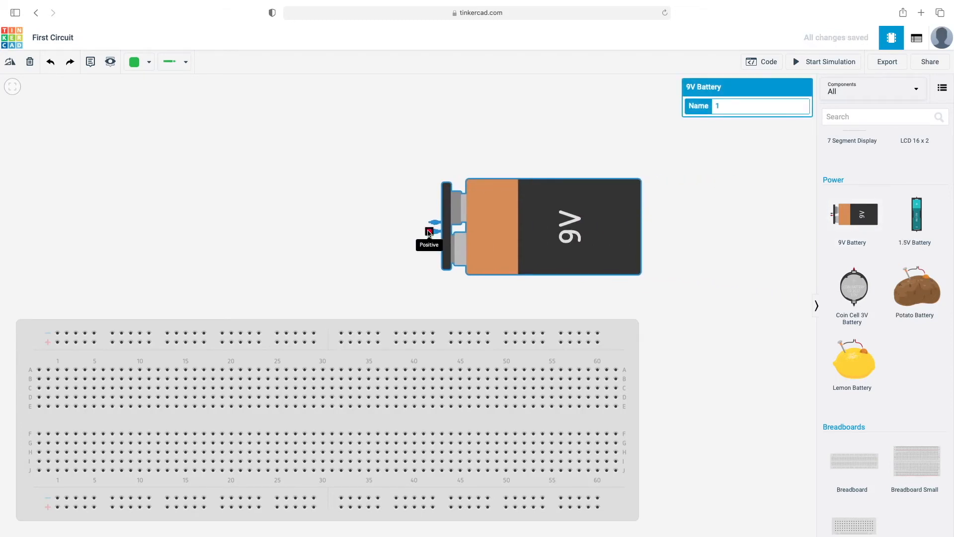
click(429, 232)
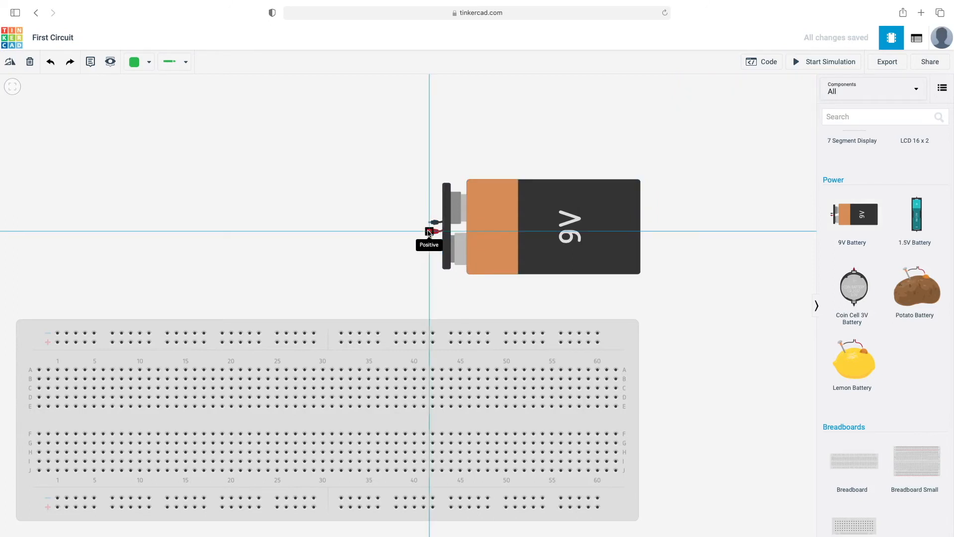
click(432, 332)
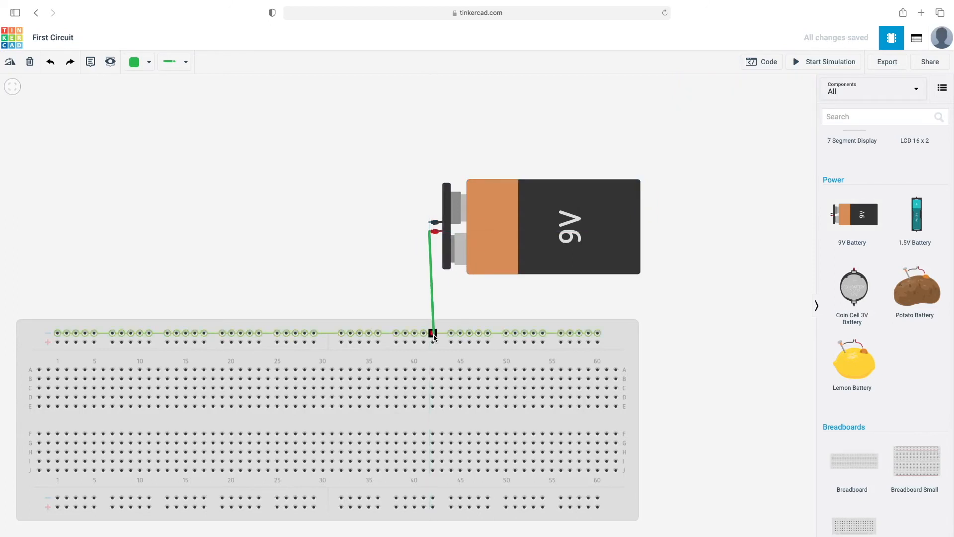
drag(433, 333, 432, 342)
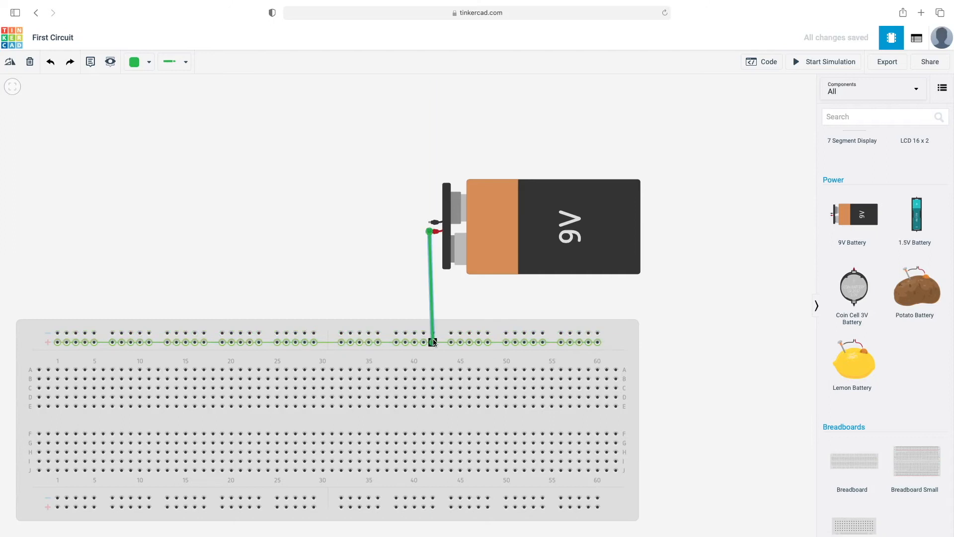
click(481, 234)
drag(481, 234, 484, 233)
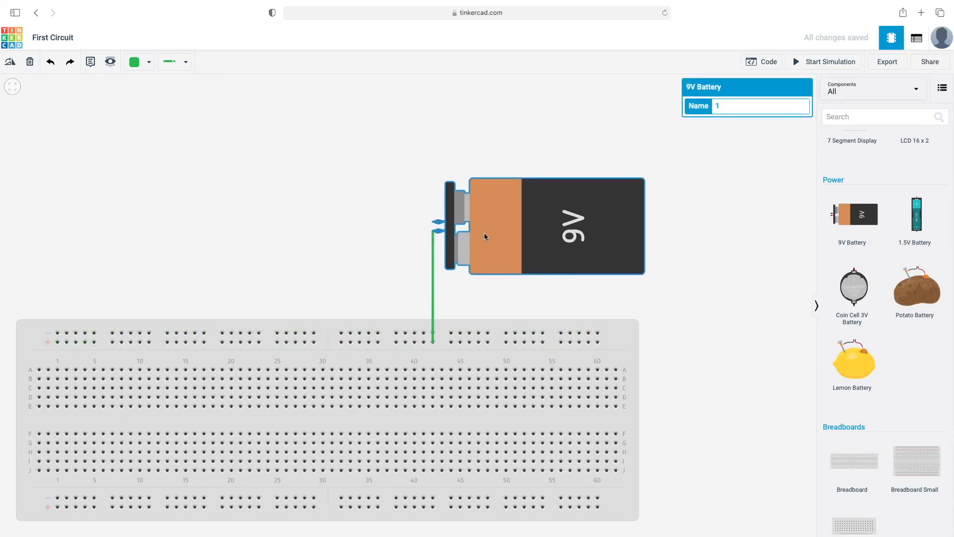
Connect the battery's negative terminal to the upper negative rail near column 40 with a red wire bent at a right angle
click(148, 62)
click(157, 110)
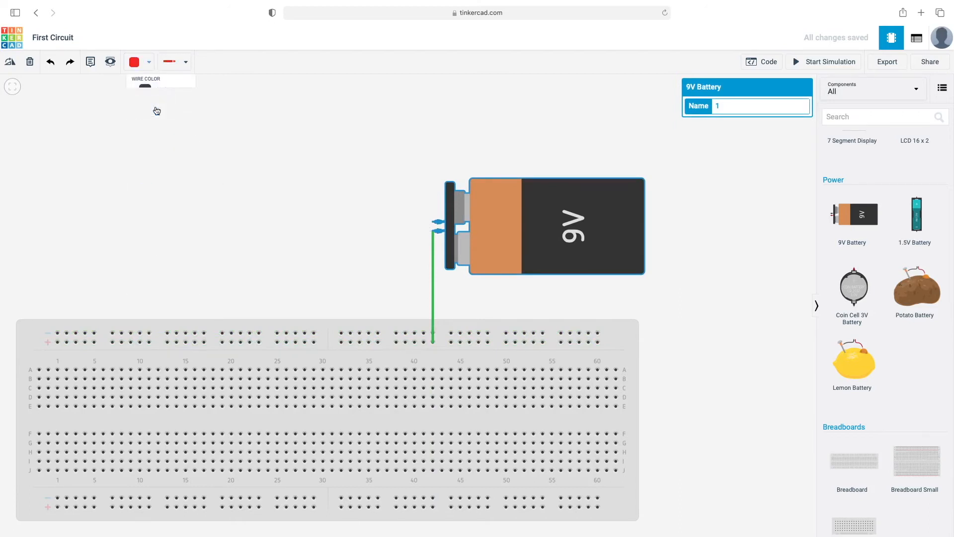
click(433, 222)
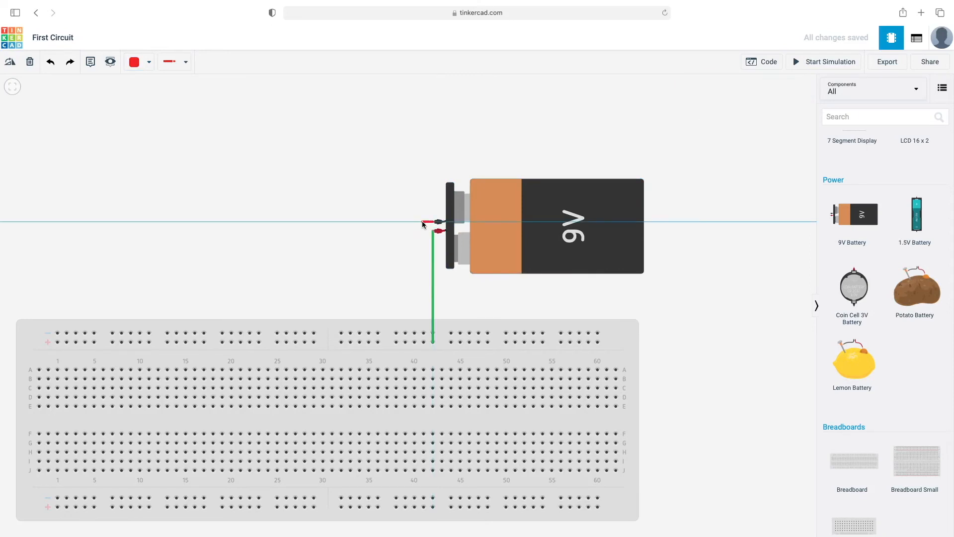
click(423, 223)
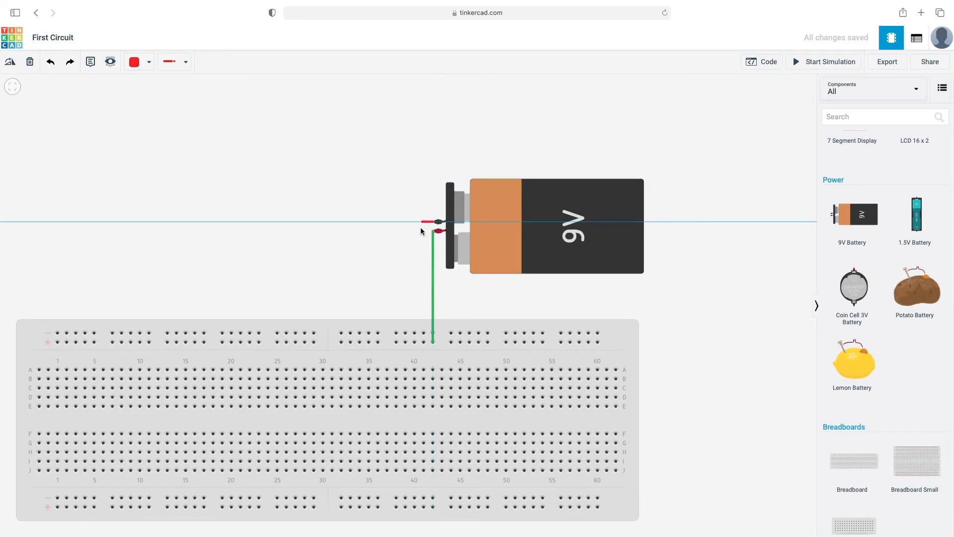
click(415, 333)
drag(423, 223, 415, 222)
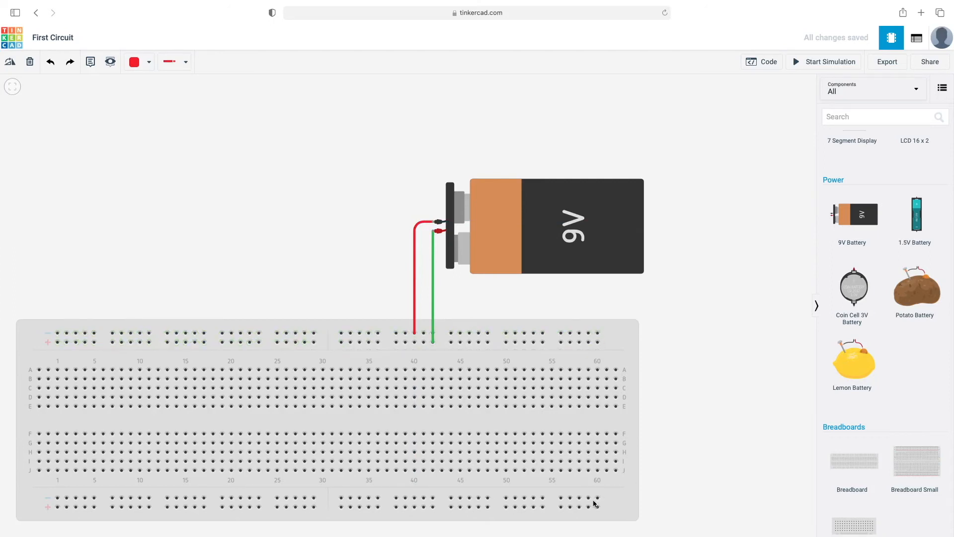
Link the upper and lower negative rails with a red wire routed around the breadboard's column 60 end
click(597, 333)
click(664, 332)
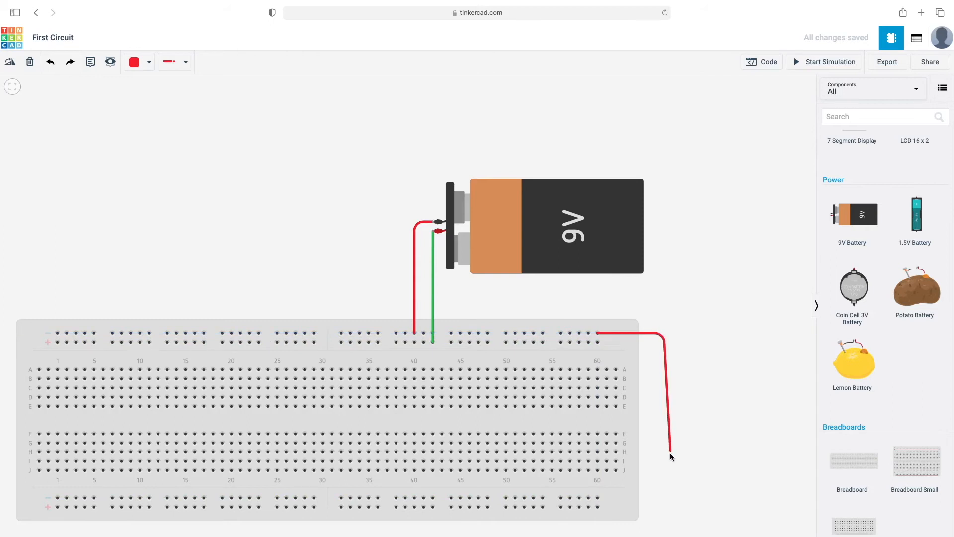
click(664, 498)
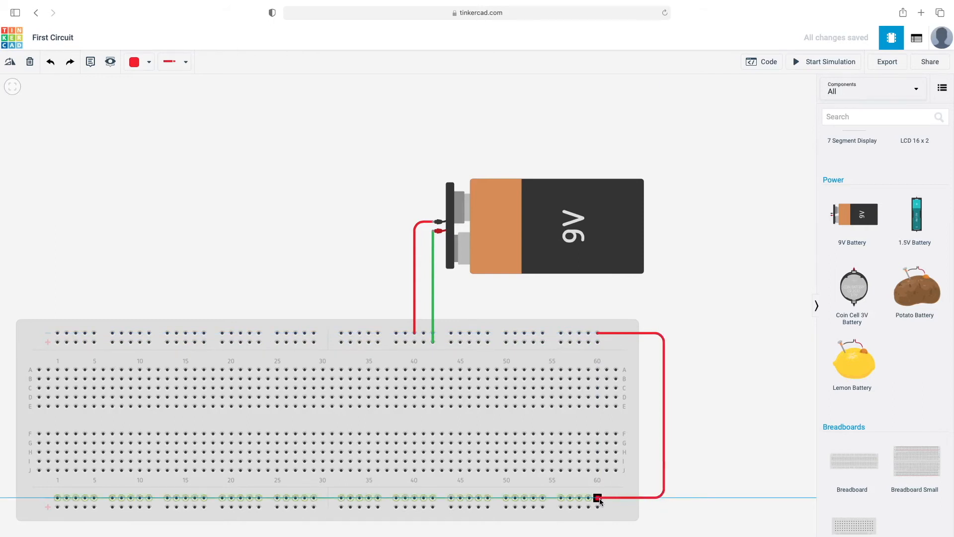
click(598, 498)
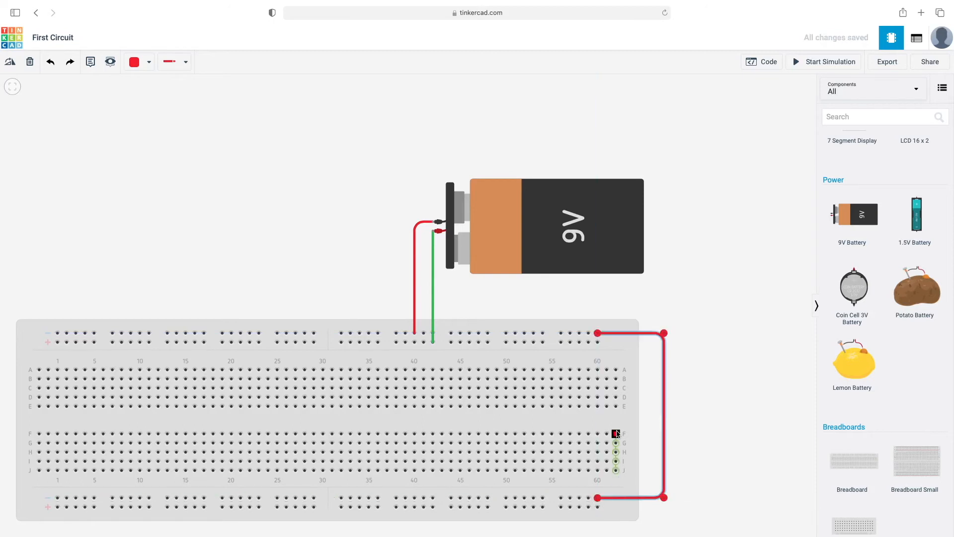
Link the upper and lower positive rails with a green wire routed around the column 60 end, inside the red wire
click(149, 63)
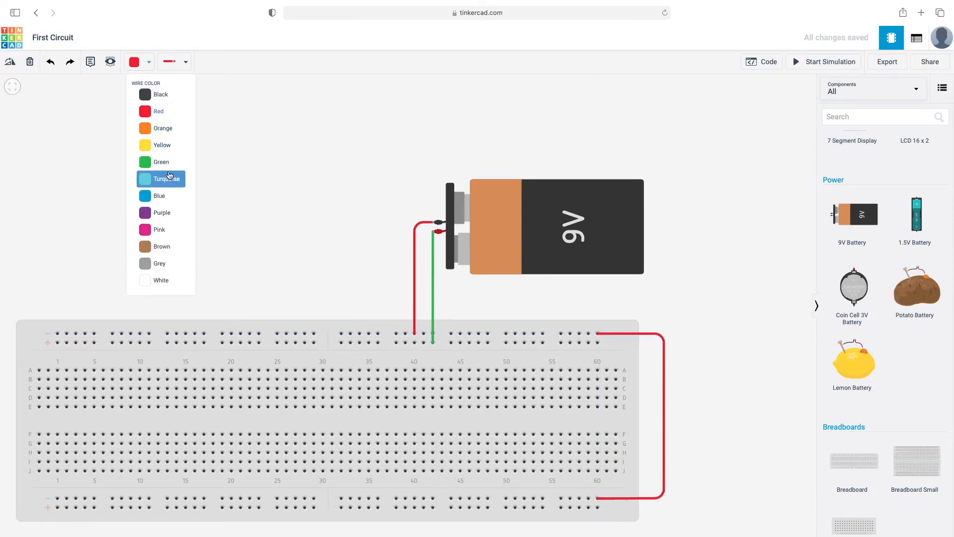
click(158, 160)
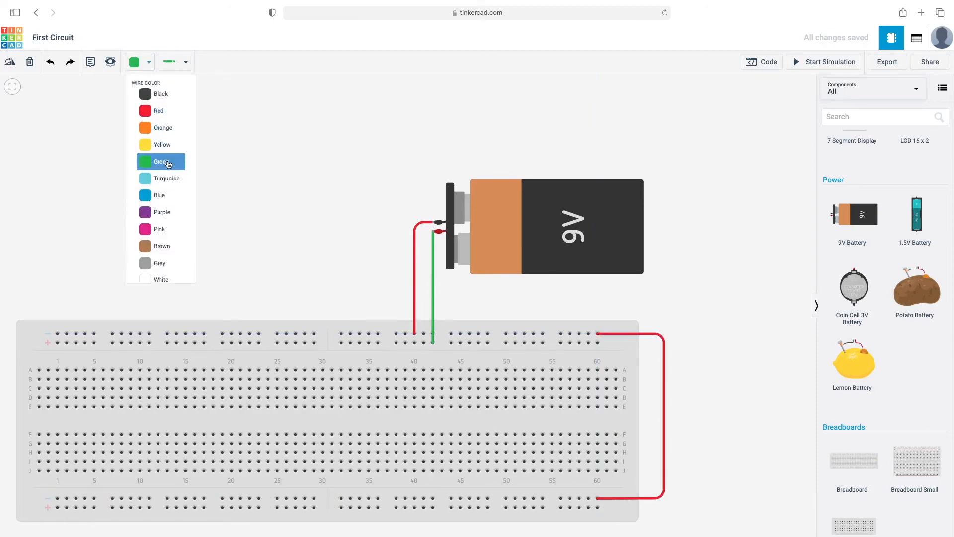
click(598, 341)
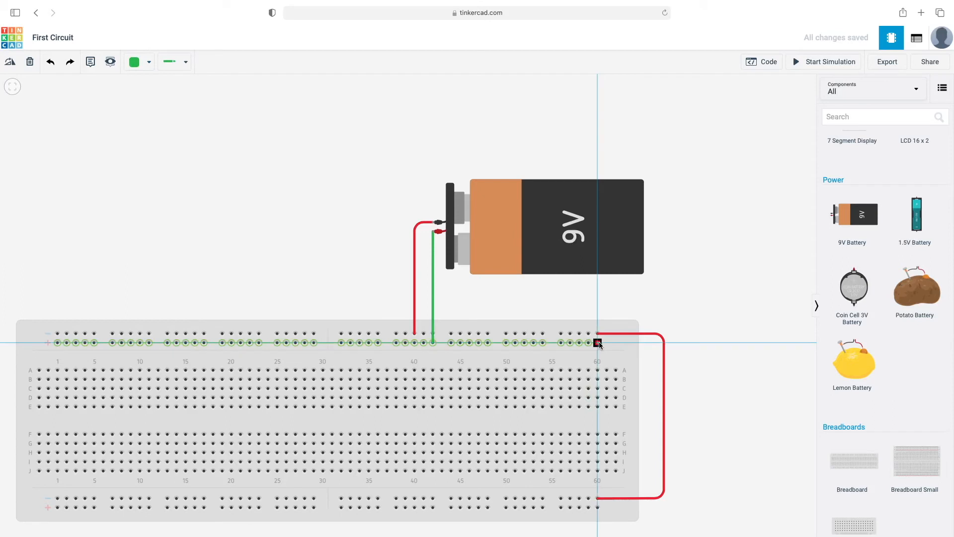
click(650, 341)
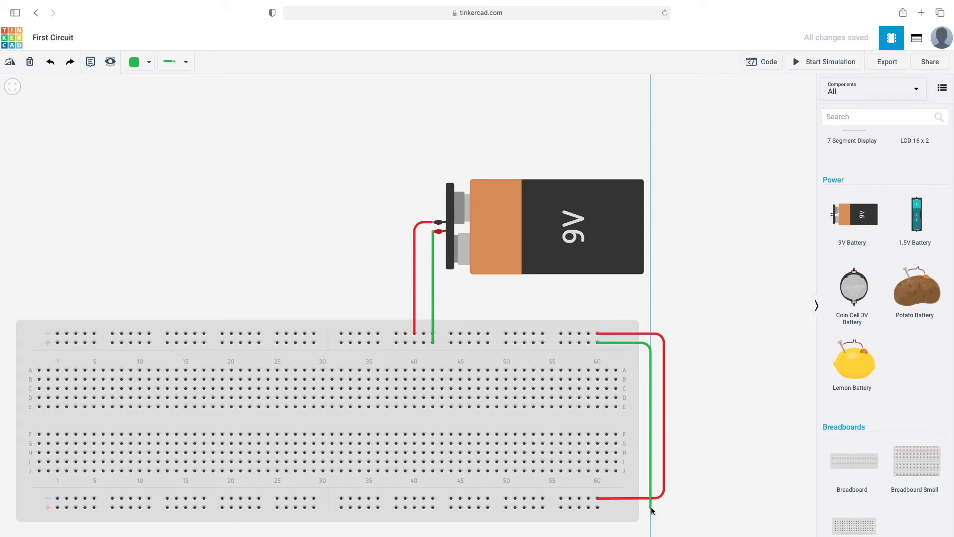
click(651, 507)
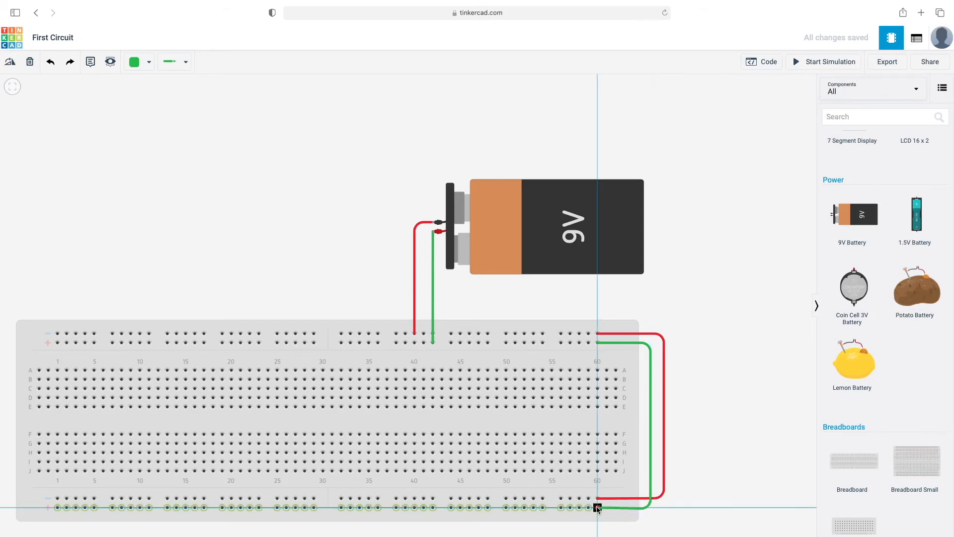
click(598, 507)
click(701, 468)
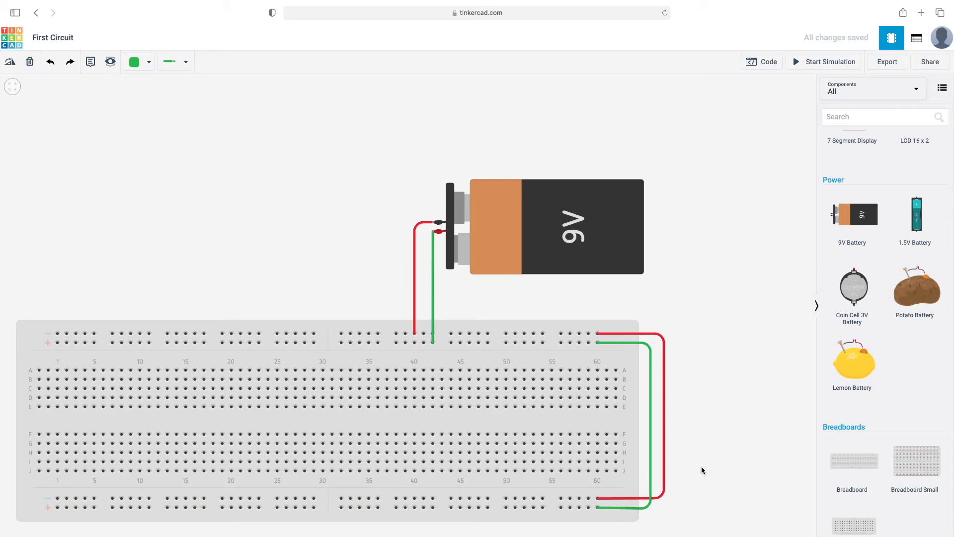
Place a Light bulb above the breadboard, beside the battery's terminals
scroll(881, 366, up, 5)
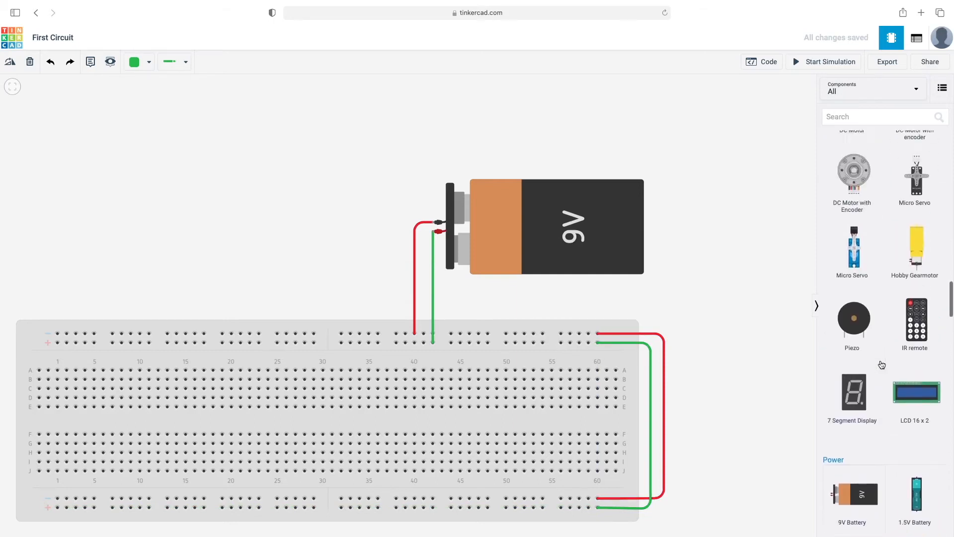
scroll(881, 365, up, 10)
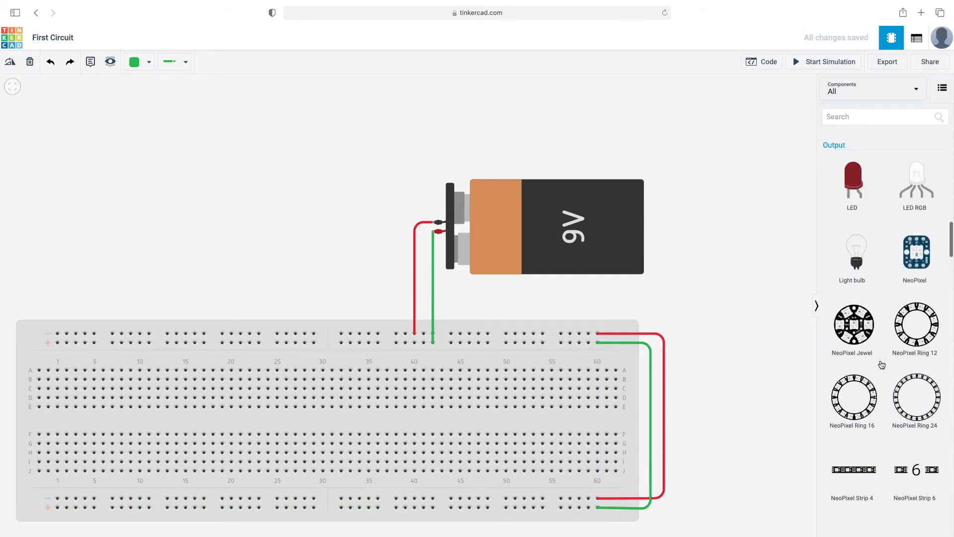
scroll(881, 365, up, 3)
drag(862, 323, 363, 271)
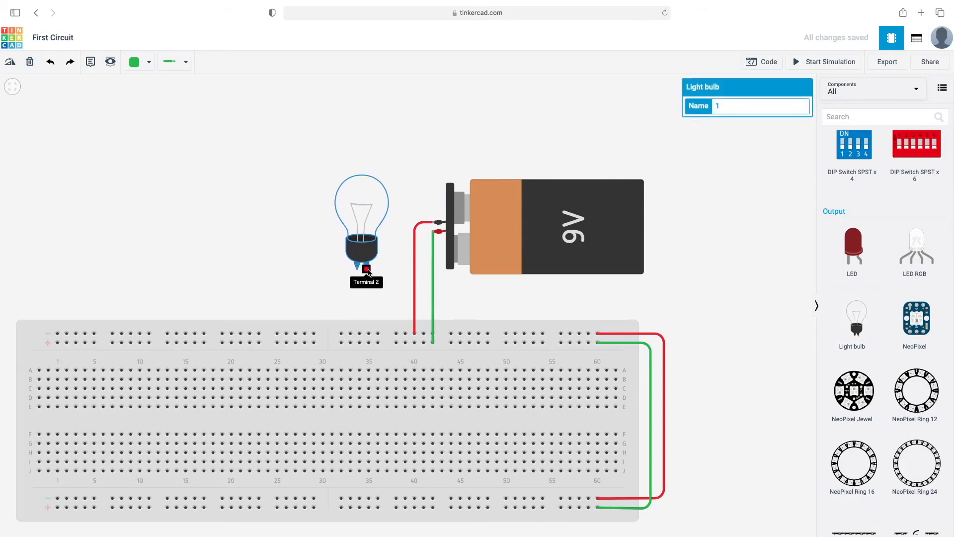
Connect the bulb's Terminal 2 to the upper positive rail near column 35 in green, and shift the bulb to straighten the wire
click(366, 270)
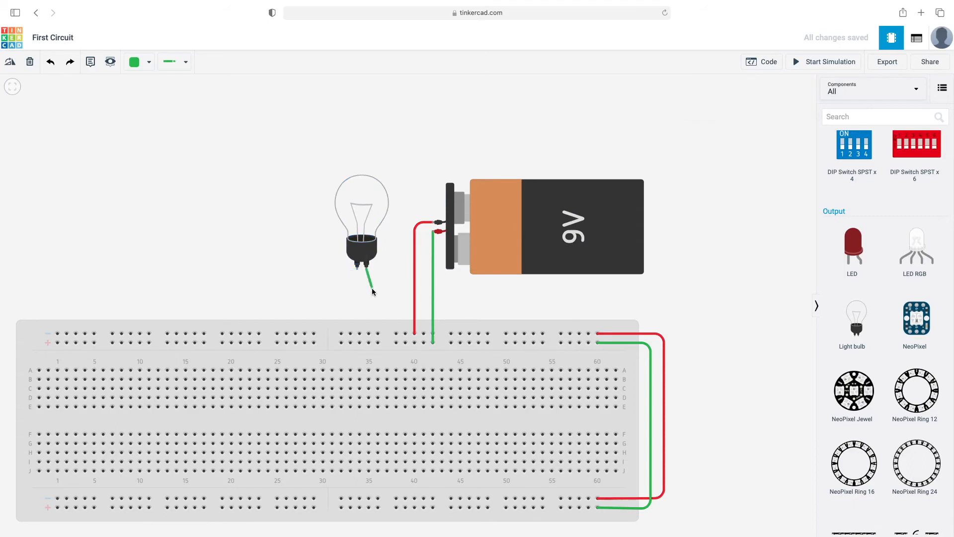
click(369, 343)
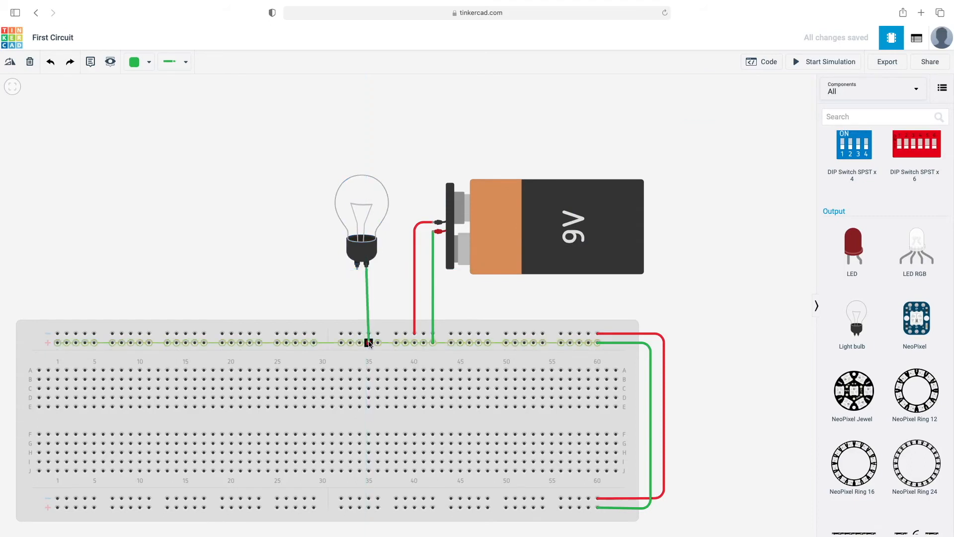
click(365, 243)
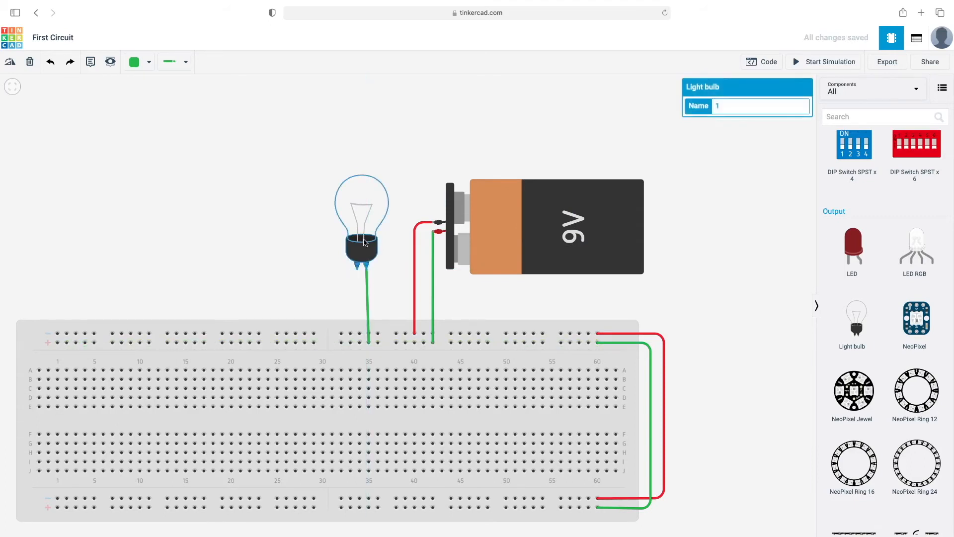
drag(365, 240, 366, 240)
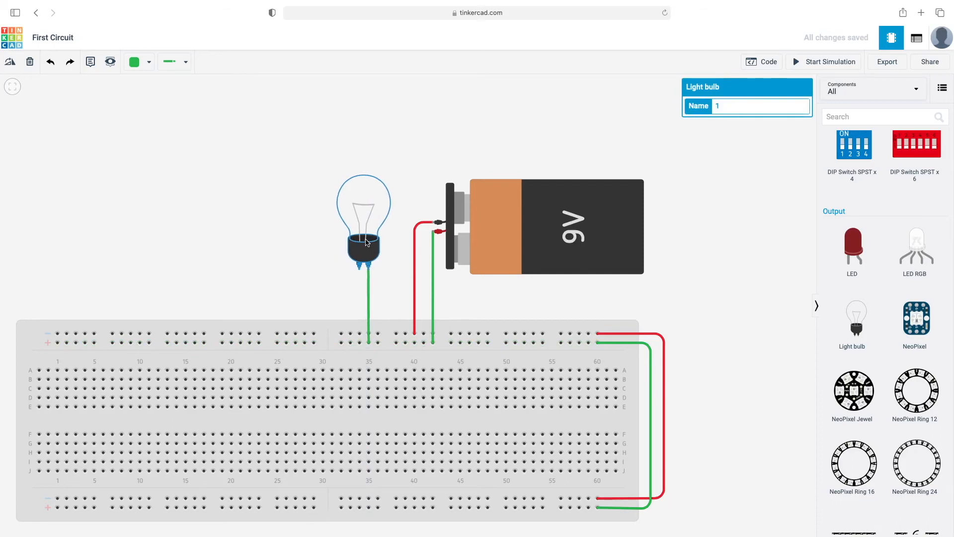
click(201, 166)
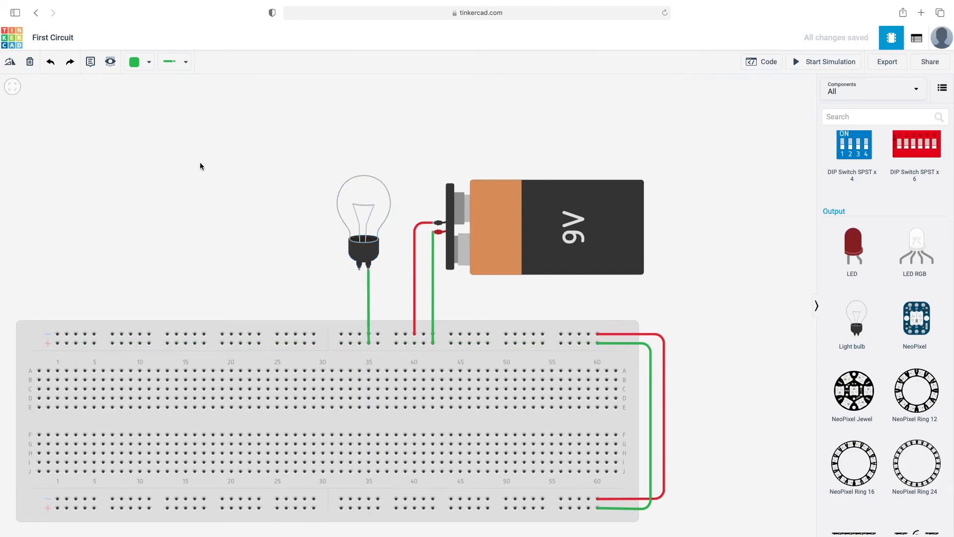
Connect the bulb's other terminal to the upper negative rail near column 34 with a red wire
click(149, 62)
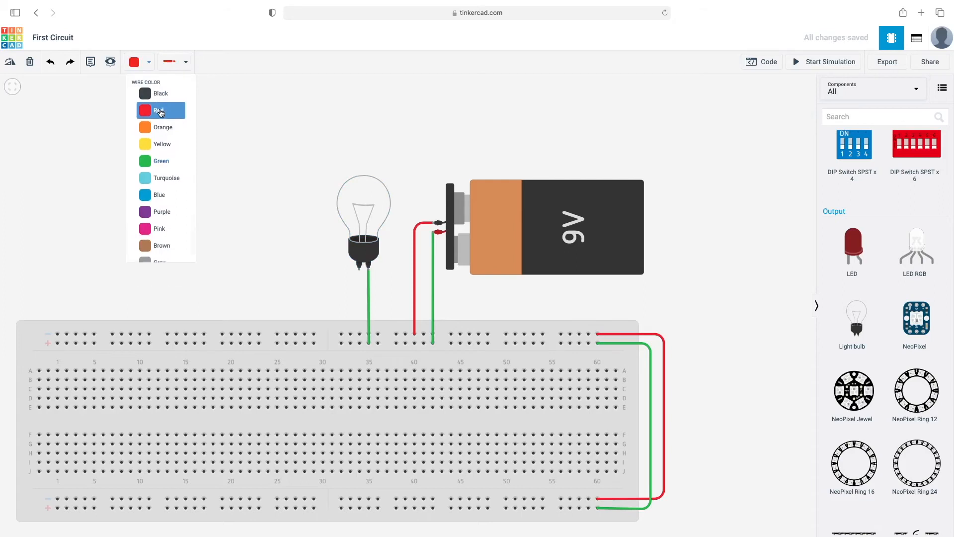
click(160, 112)
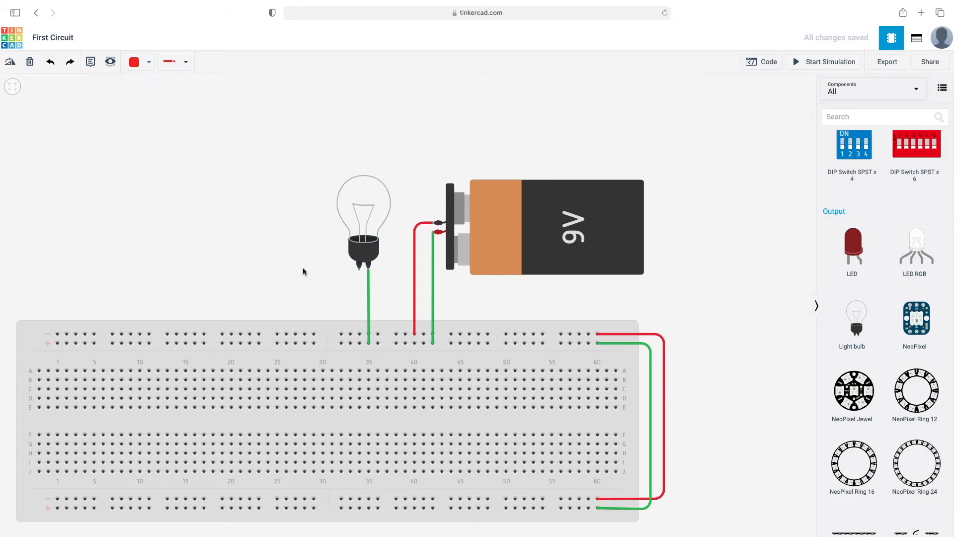
click(358, 271)
click(359, 334)
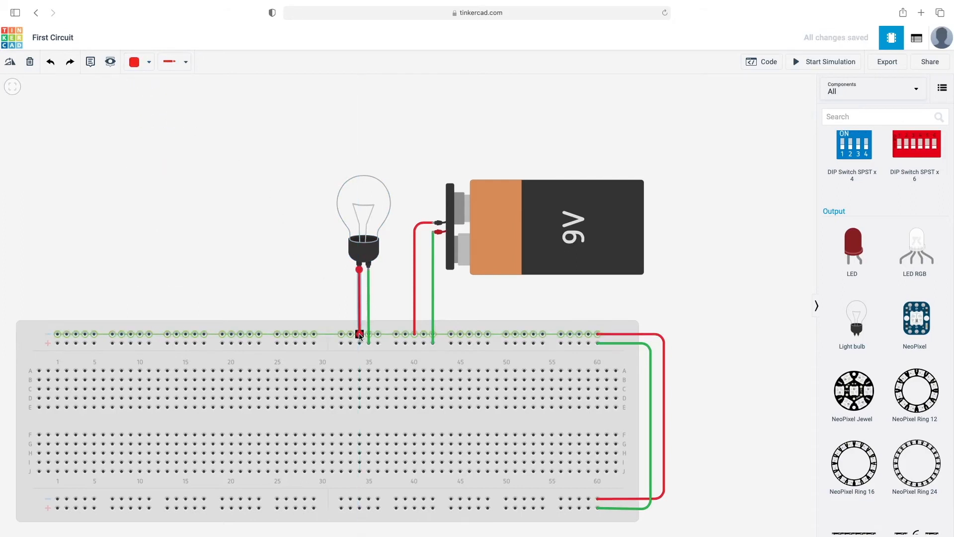
Run the simulation to check that the battery lights the bulb, and stop it
click(307, 293)
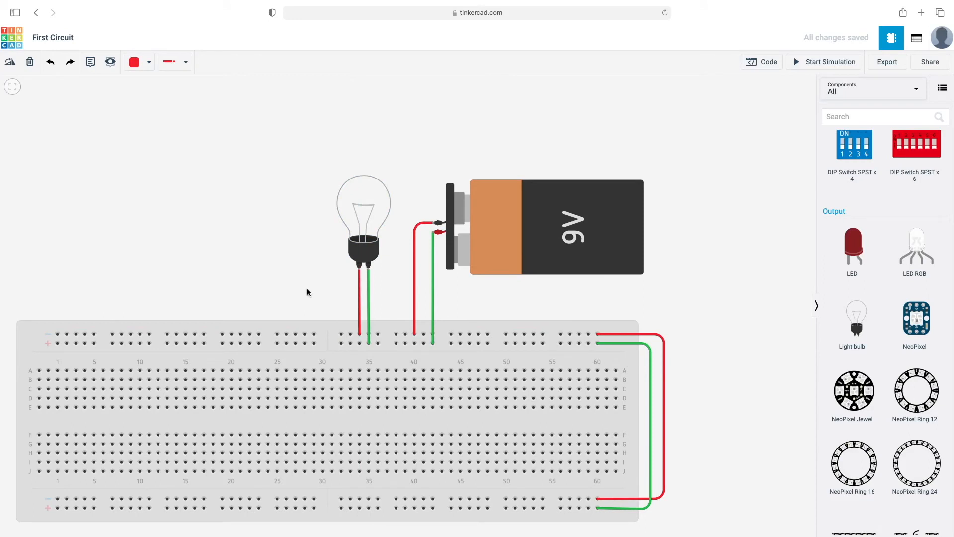
click(818, 63)
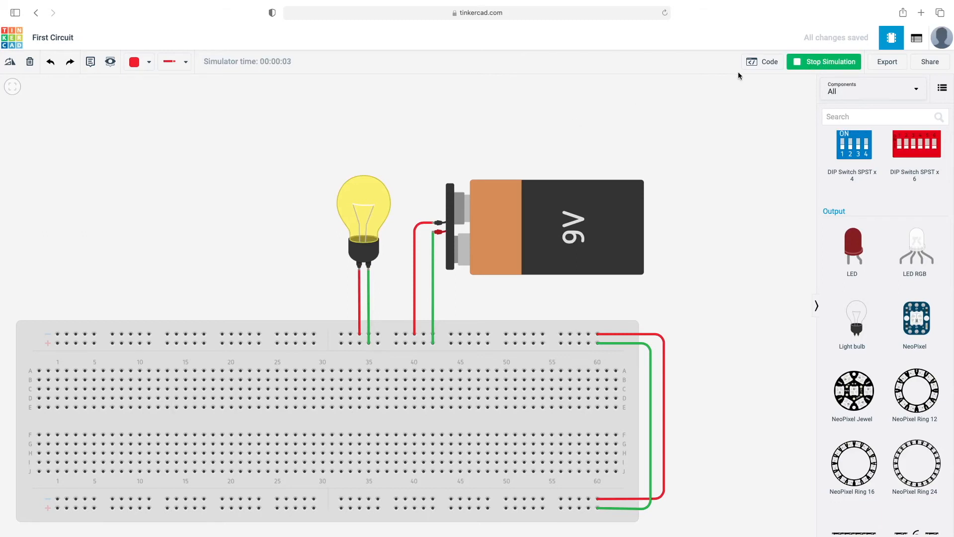
click(826, 67)
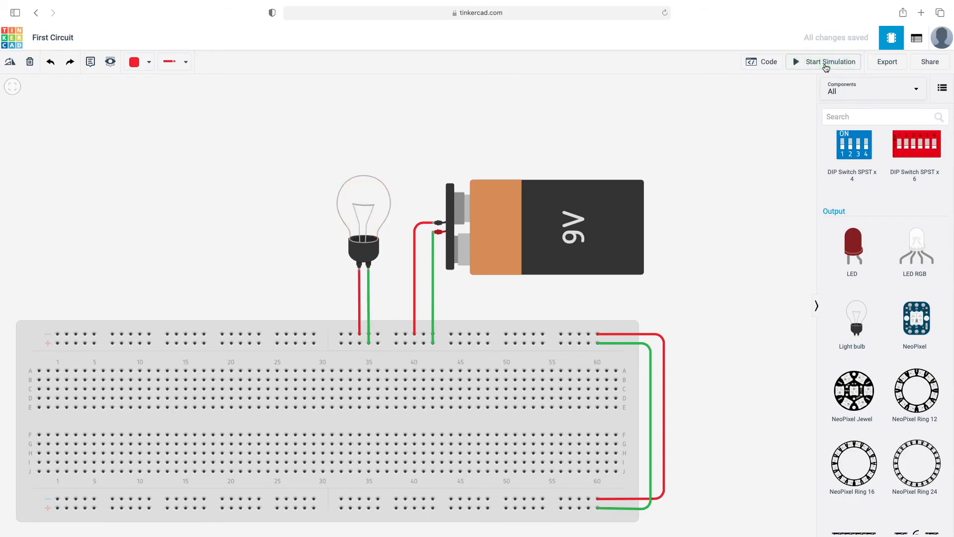
Place a Slideswitch on the breadboard below the bulb, with its pins in row A at columns 31 to 33
scroll(891, 221, up, 5)
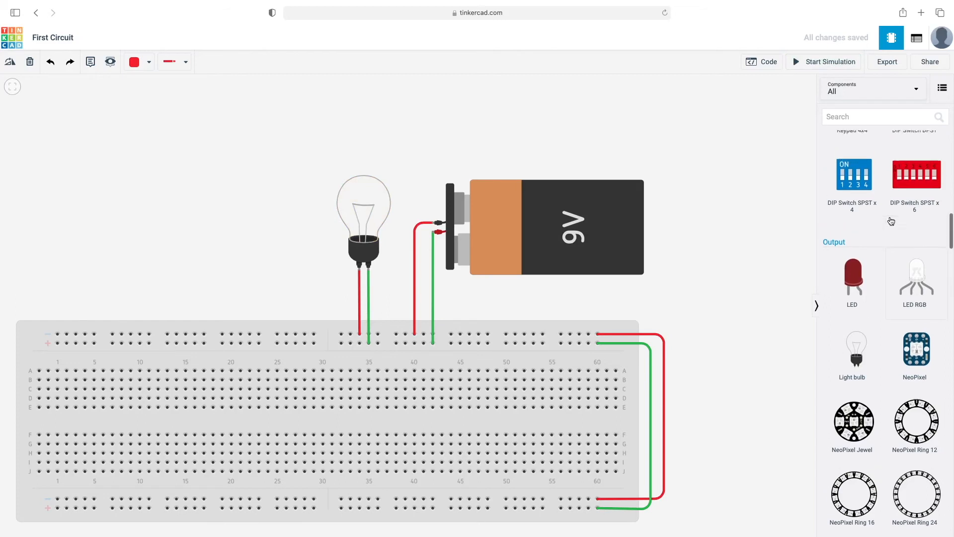
scroll(891, 221, up, 5)
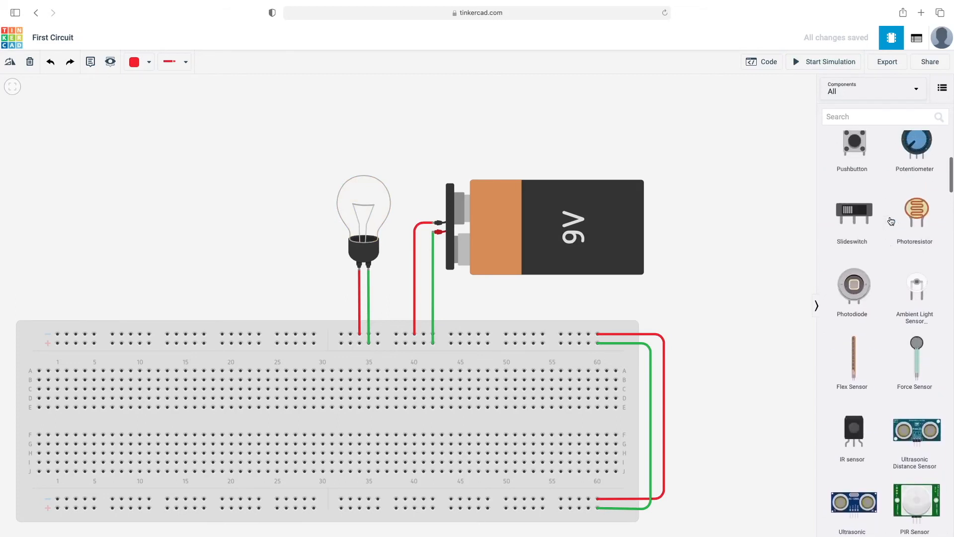
drag(859, 215, 342, 373)
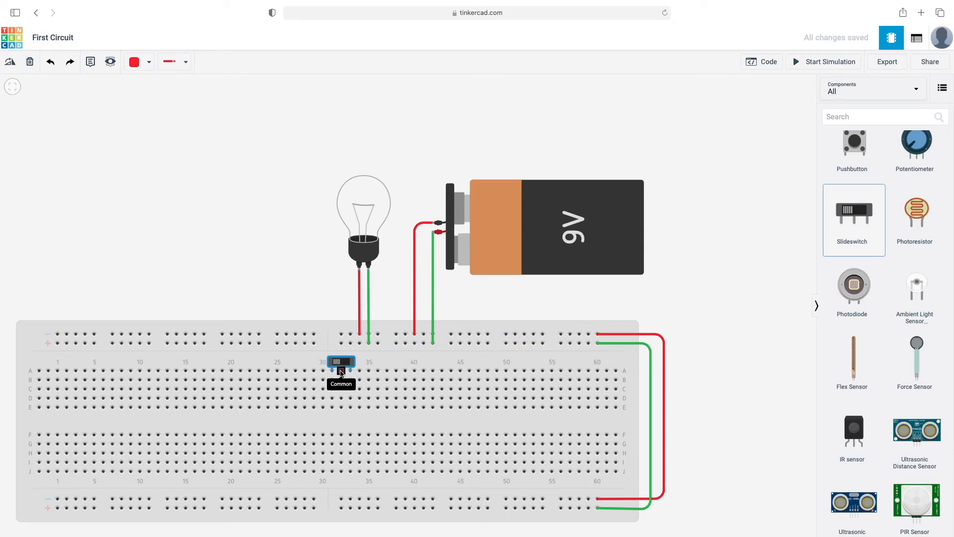
click(338, 373)
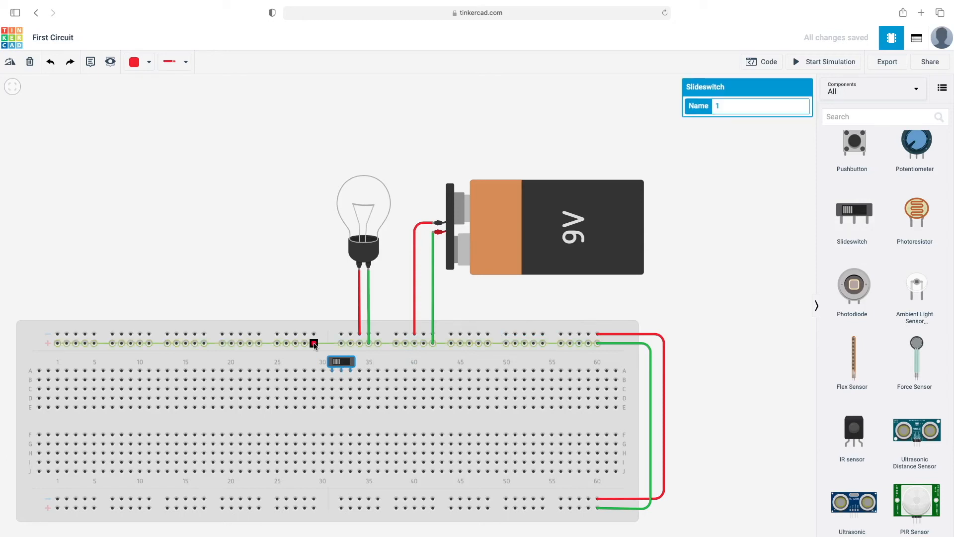
Connect the upper positive rail near column 29 to C31 with a green wire bent at a right angle
click(153, 65)
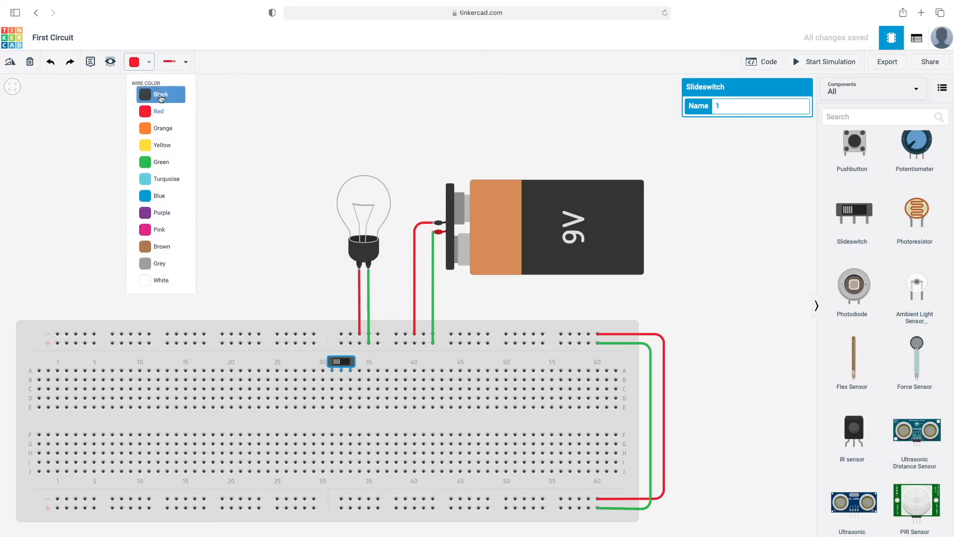
click(168, 165)
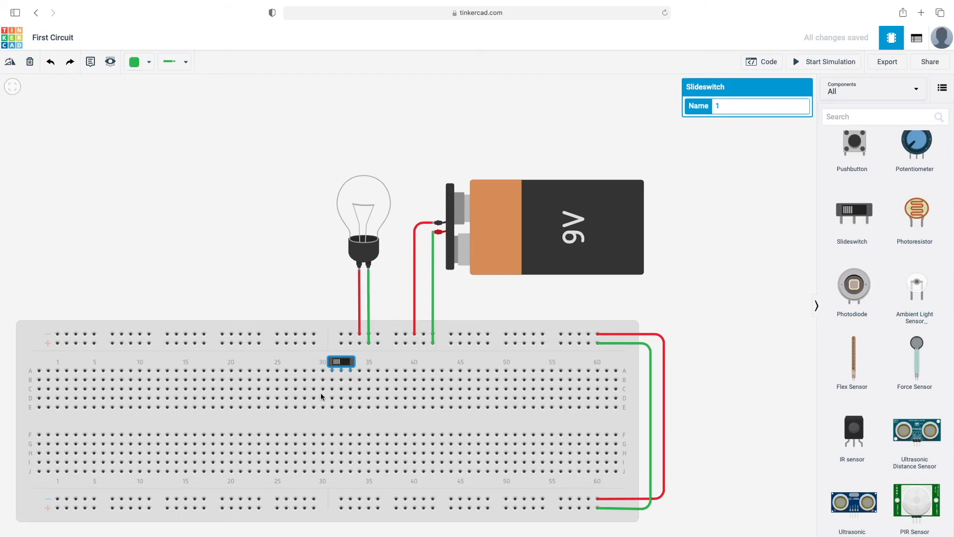
click(313, 343)
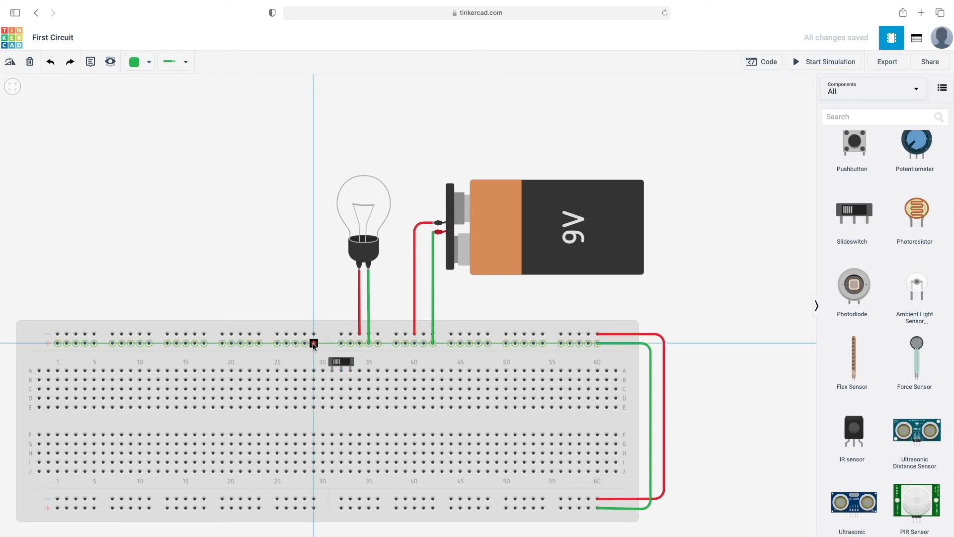
click(333, 389)
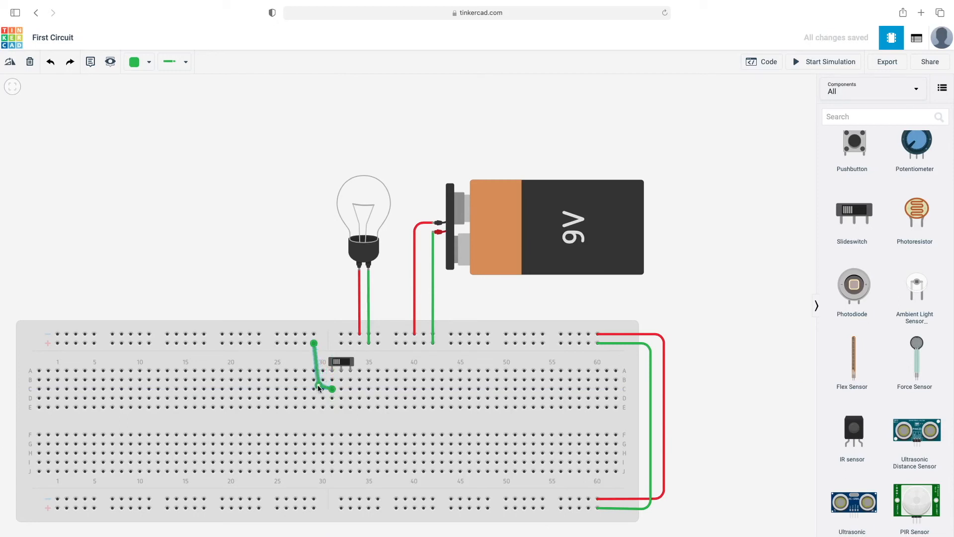
drag(317, 386, 314, 388)
click(294, 354)
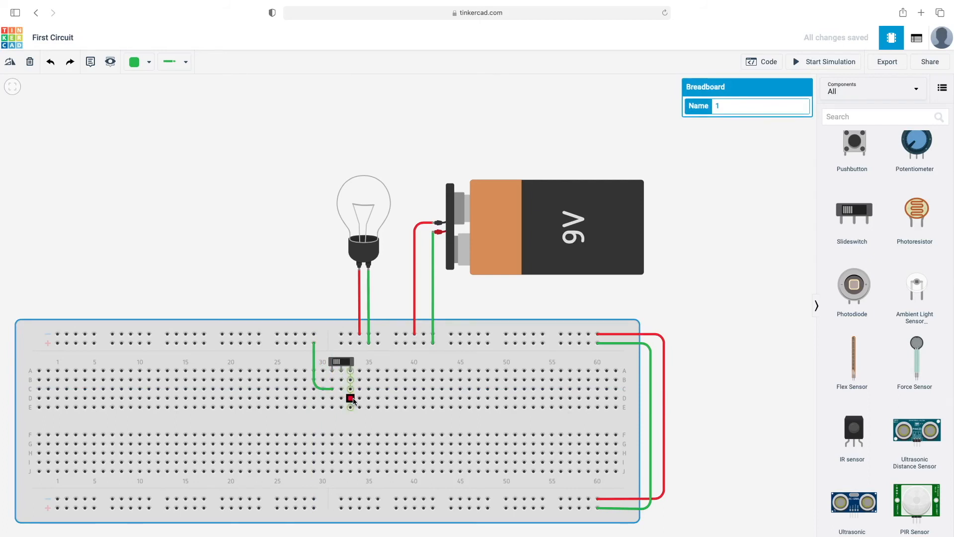
Move the rail end of the bulb's green wire to C32 under the slideswitch's Common pin, with a right-angle bend at column 35
click(369, 341)
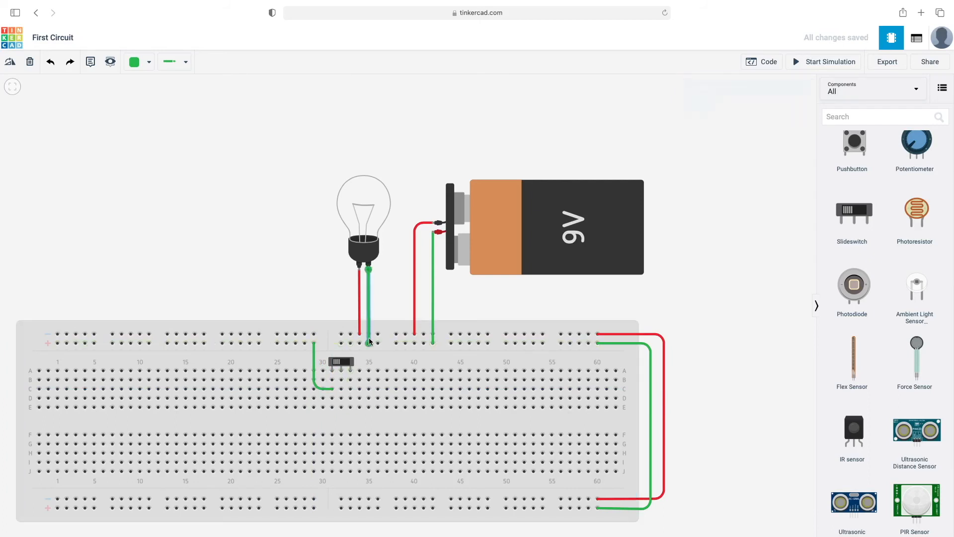
drag(369, 341, 343, 388)
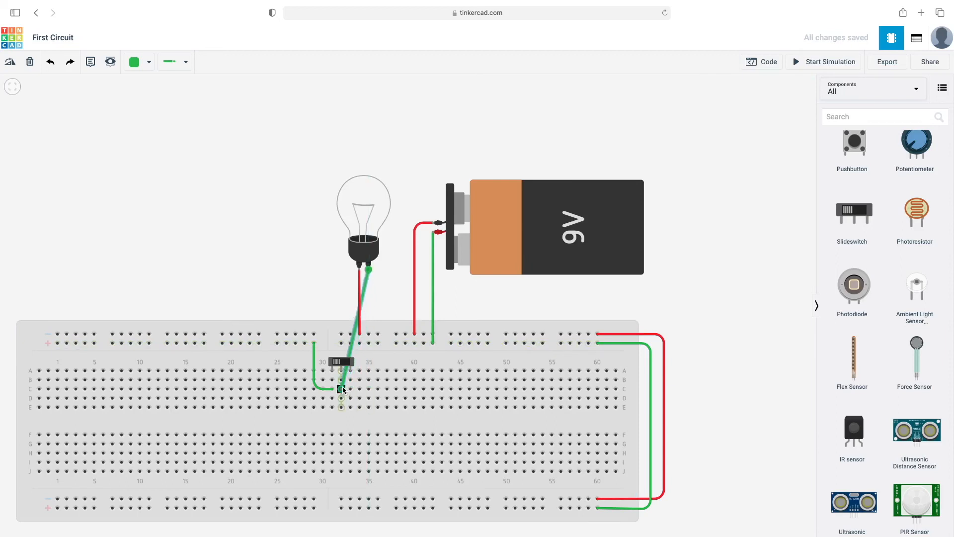
drag(351, 349, 368, 388)
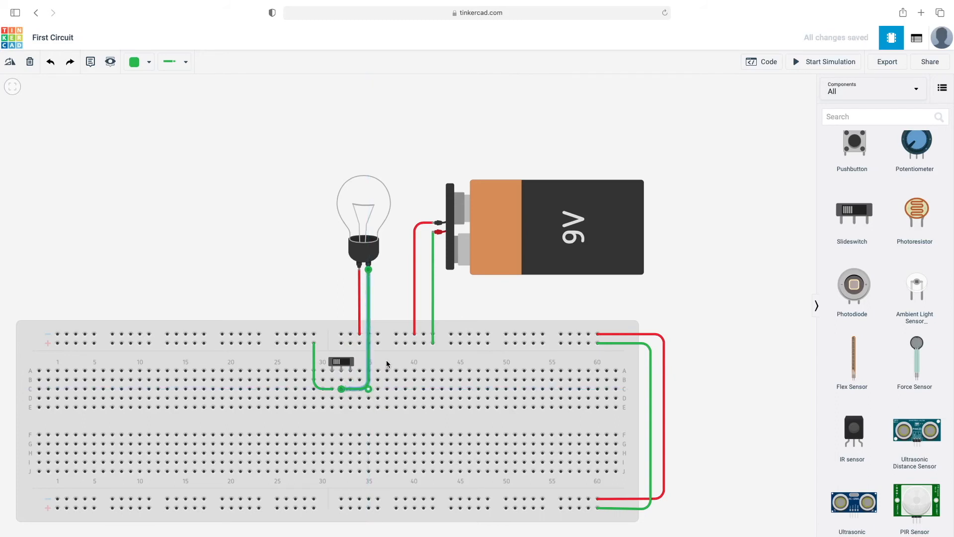
click(387, 364)
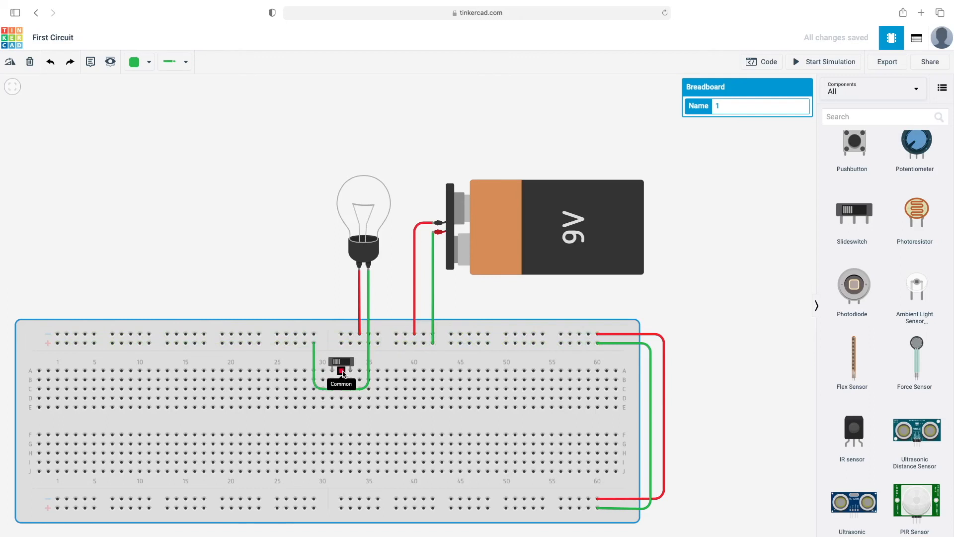
click(342, 373)
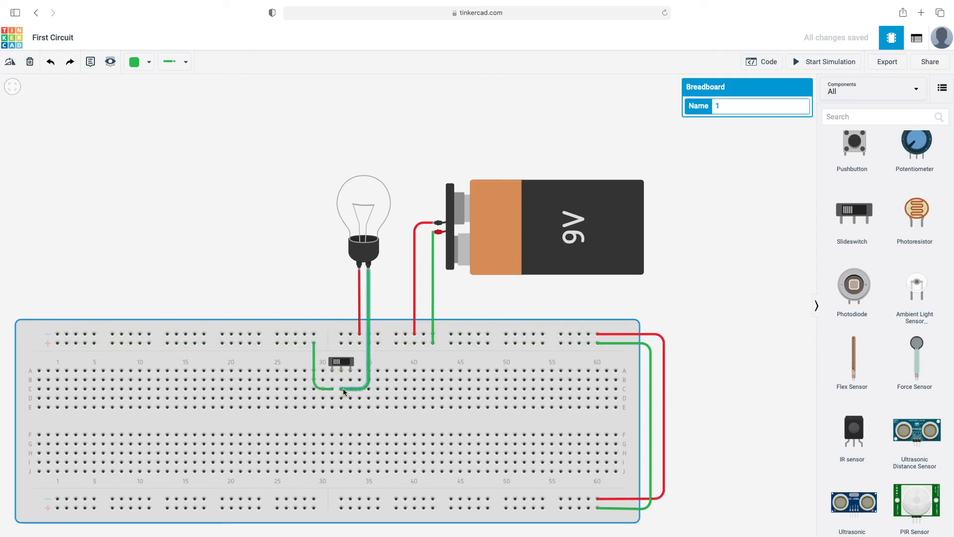
click(367, 385)
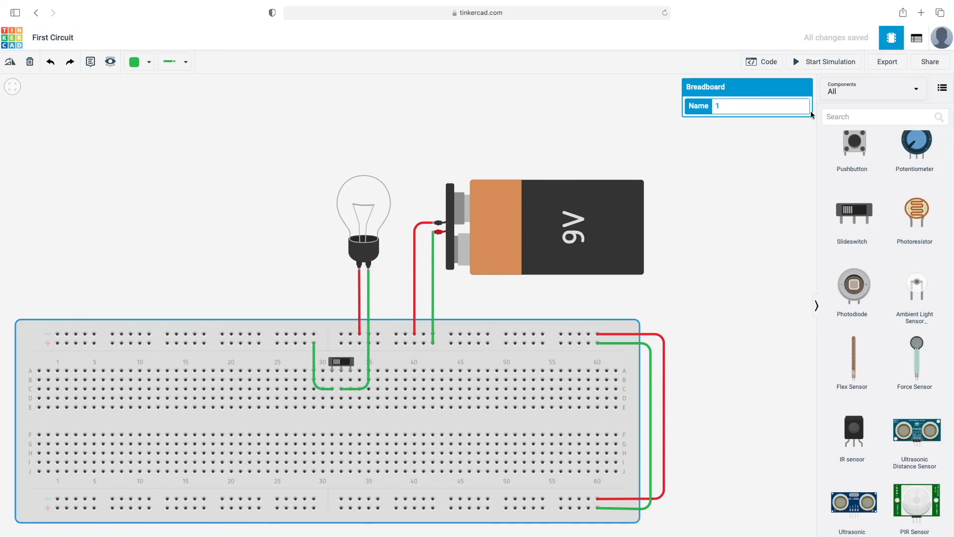
Run the simulation and toggle the slideswitch back and forth to test its control of the bulb
click(832, 63)
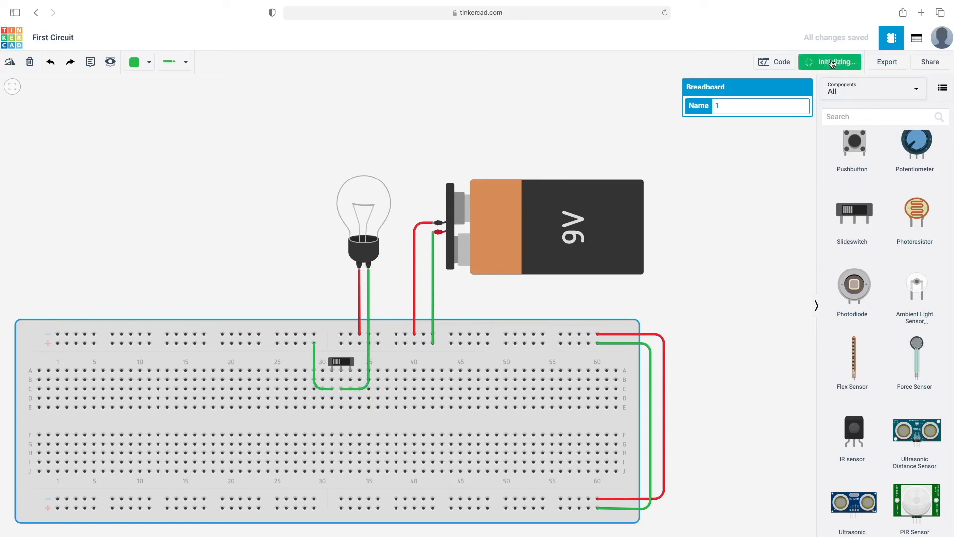
click(345, 363)
click(344, 364)
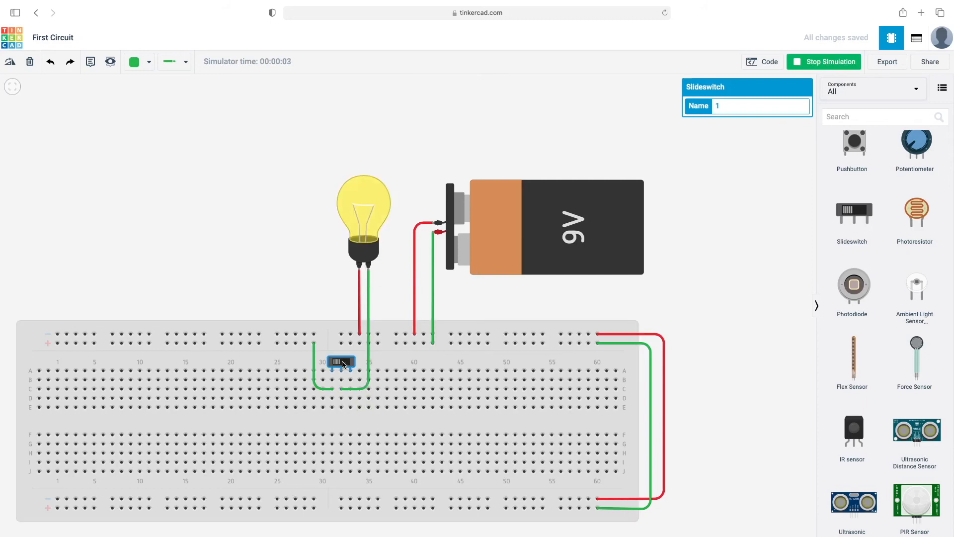
click(344, 364)
click(343, 364)
Place a Potentiometer in row A at columns 22 to 24, and connect C22 to the upper positive rail near column 19 in green
drag(920, 146, 259, 370)
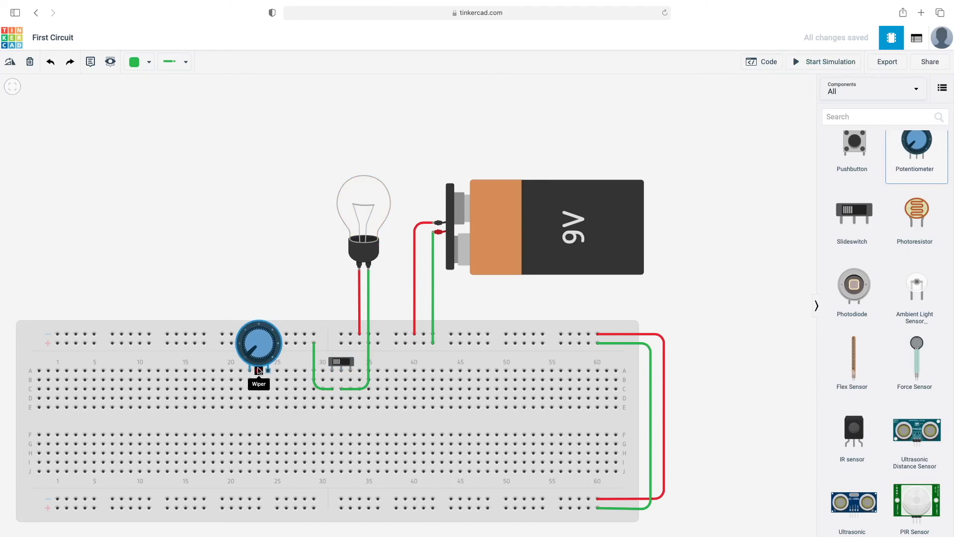
drag(259, 369, 259, 369)
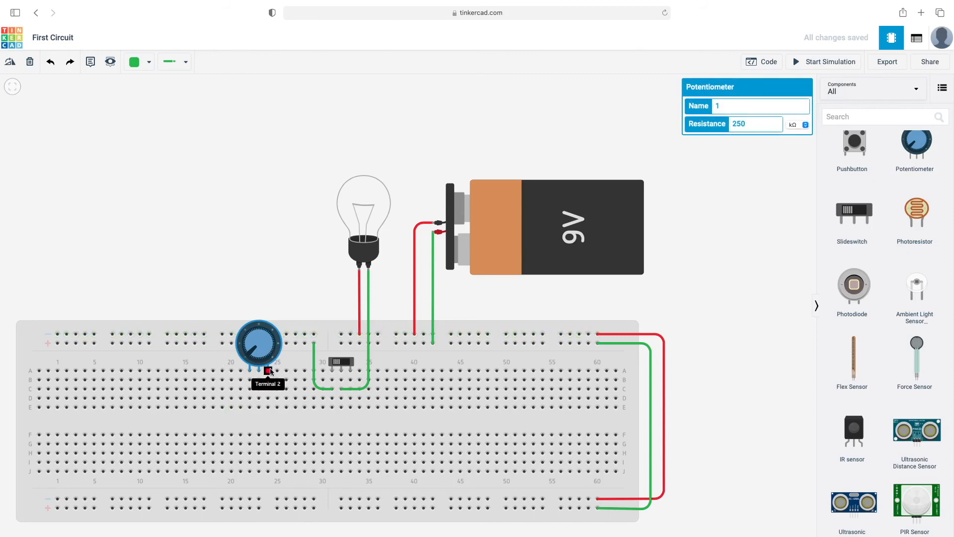
click(222, 343)
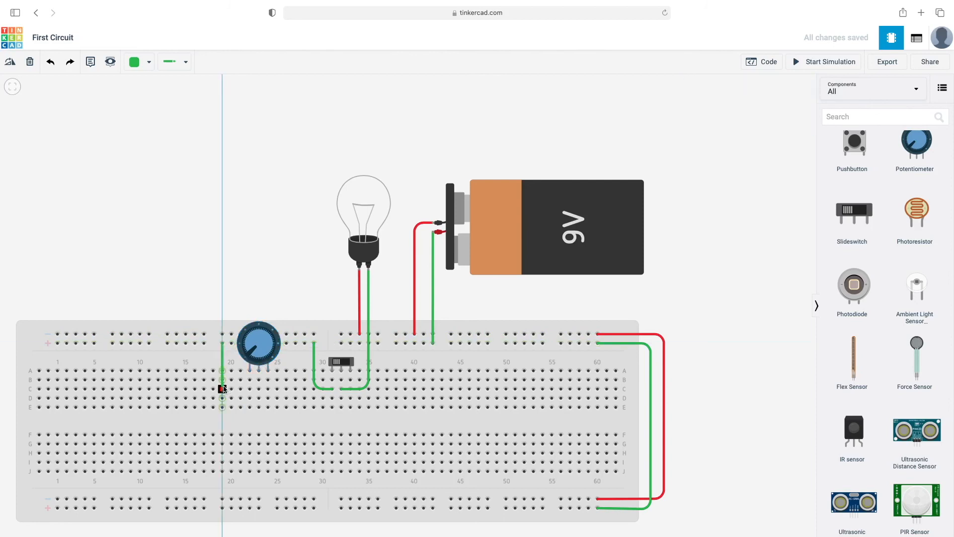
click(250, 389)
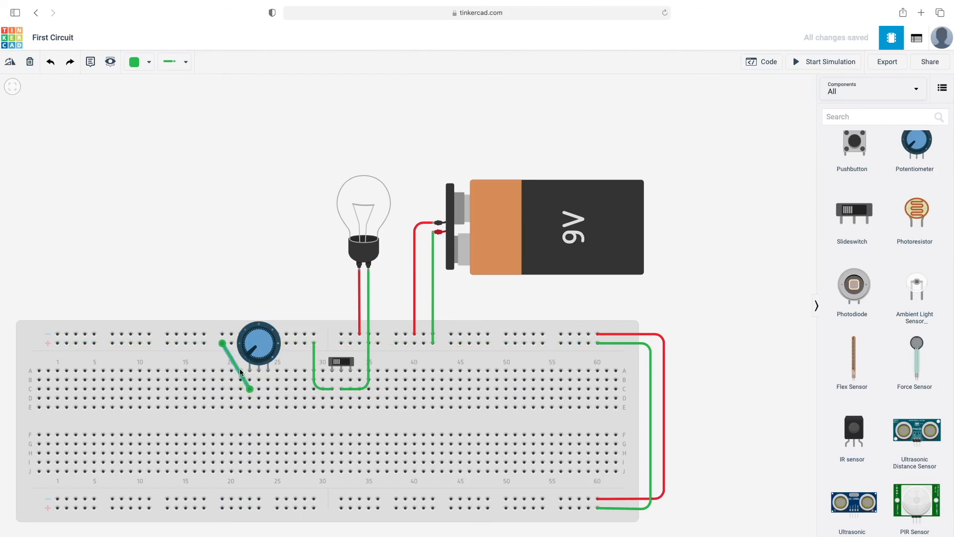
drag(240, 372, 222, 392)
click(184, 263)
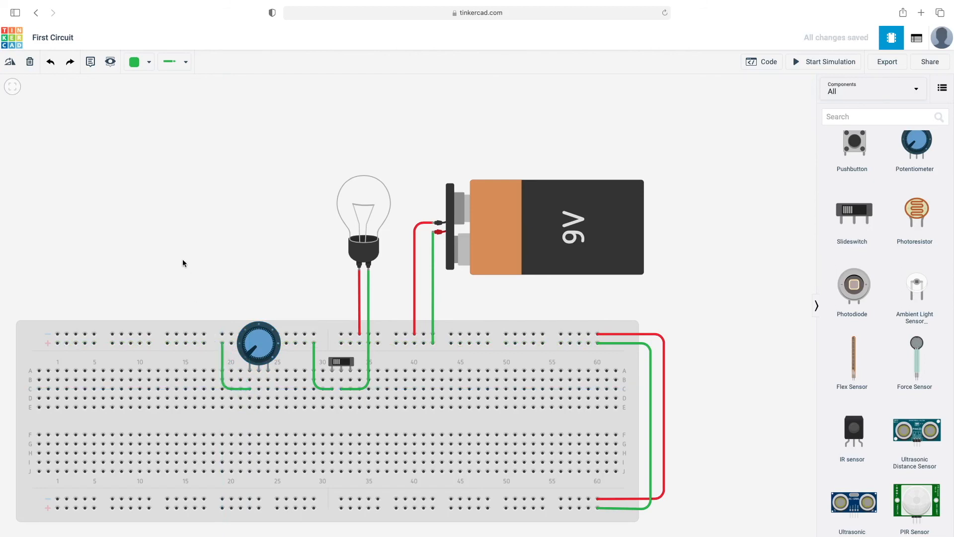
Connect the upper positive rail near column 27 to C24 with a red wire bent at a right angle
click(147, 66)
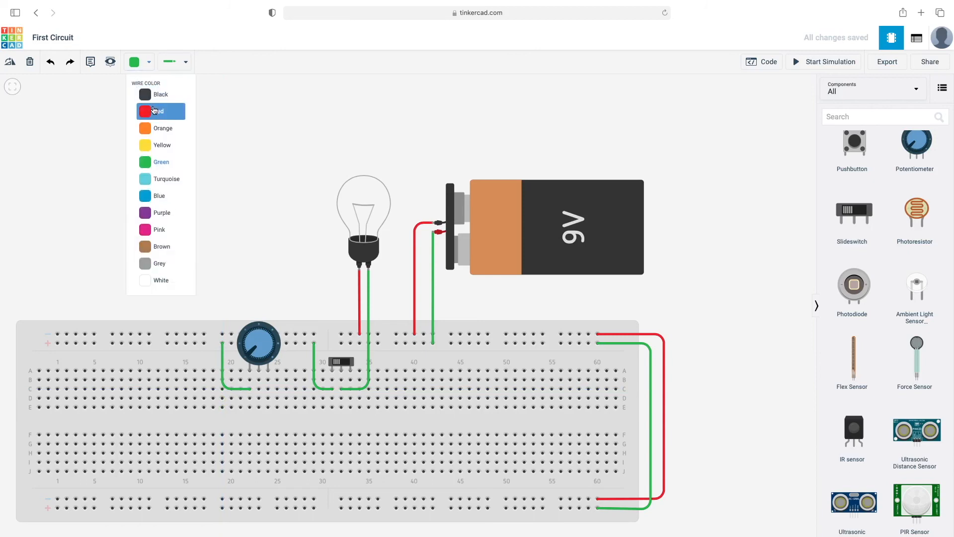
click(156, 110)
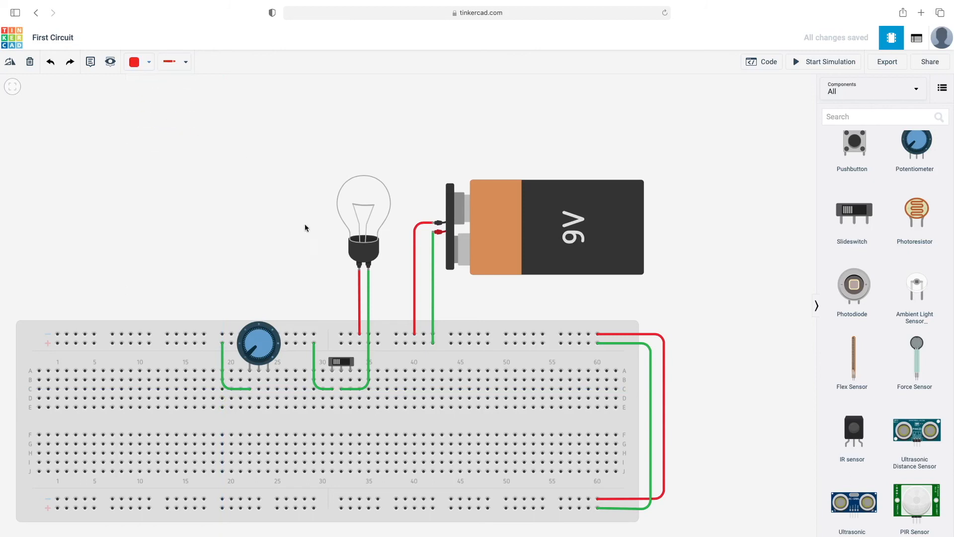
click(295, 344)
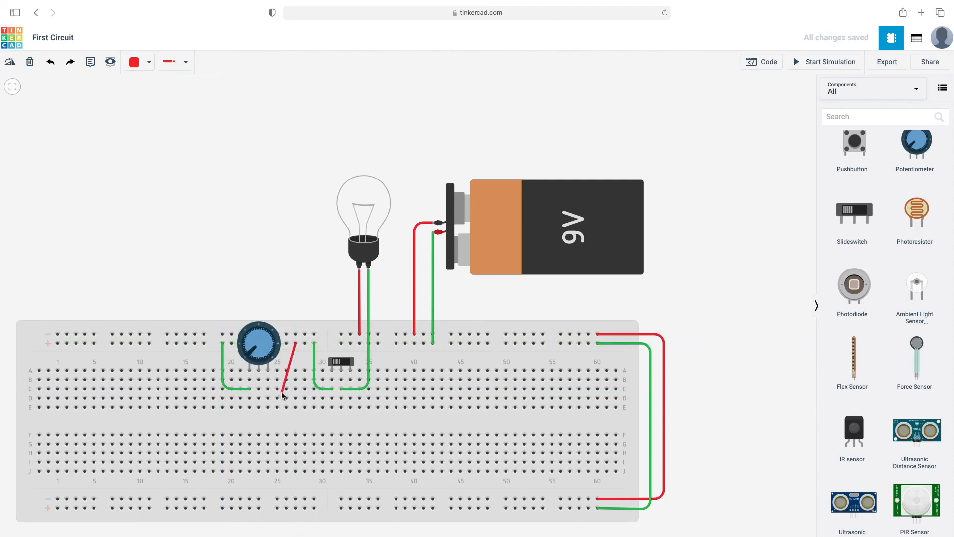
click(268, 389)
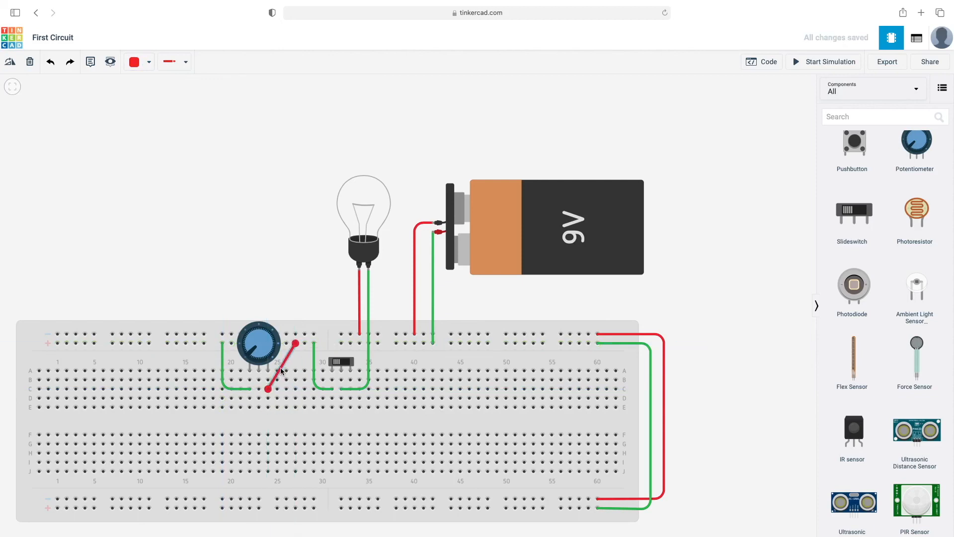
drag(281, 369, 297, 389)
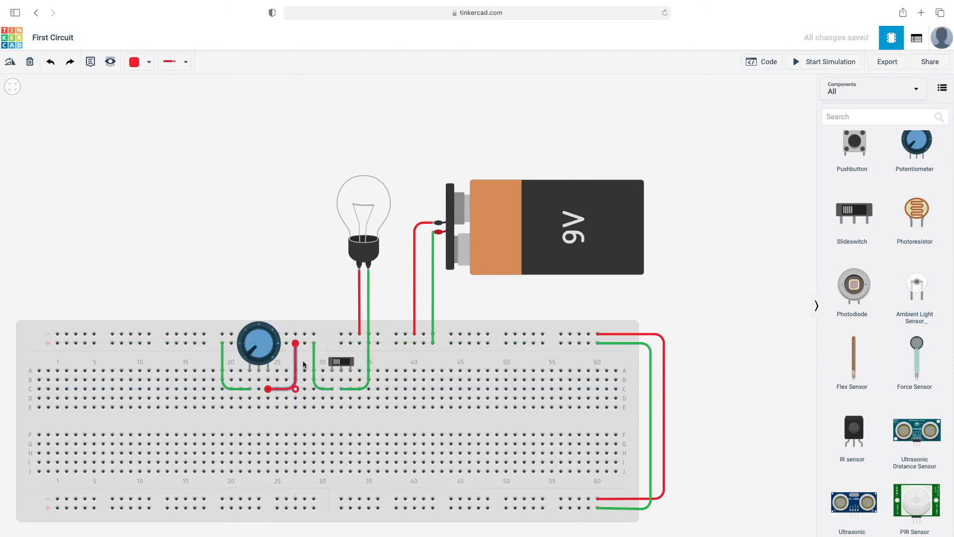
click(303, 362)
Move the rail end of the potentiometer's red wire up to the negative rail near column 27
click(295, 344)
drag(295, 345, 296, 334)
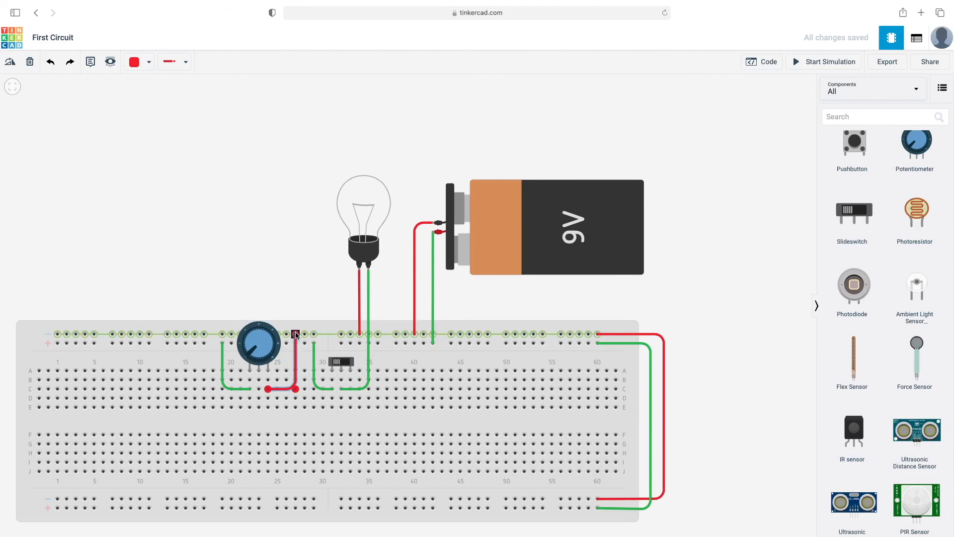
click(305, 362)
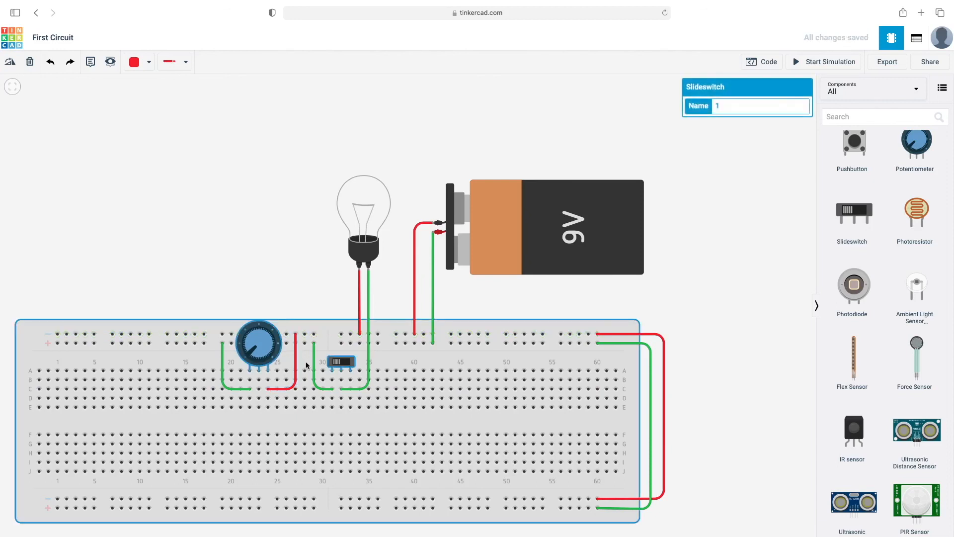
click(305, 363)
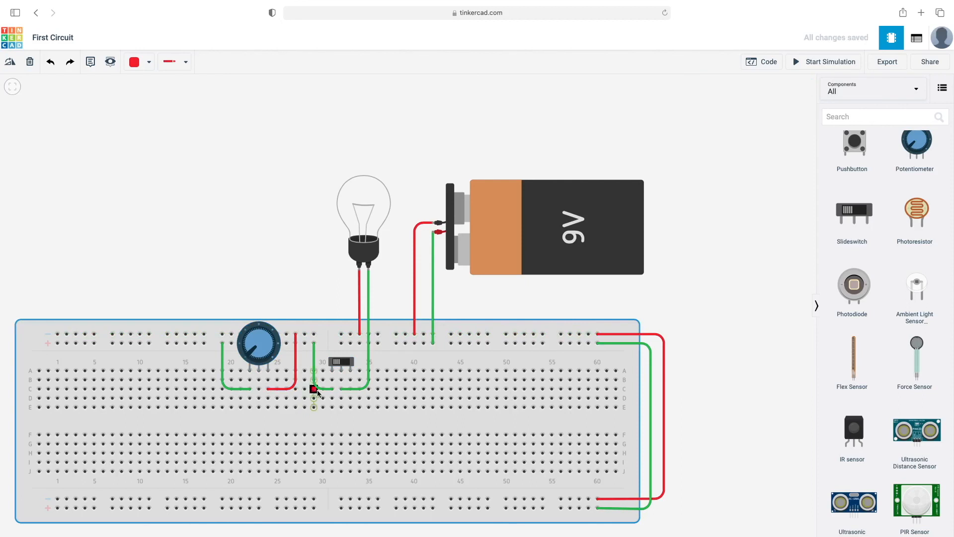
Move the slideswitch end of the bulb's green wire to D23 under the potentiometer's wiper, and shift its bend at column 35 to row D
click(352, 390)
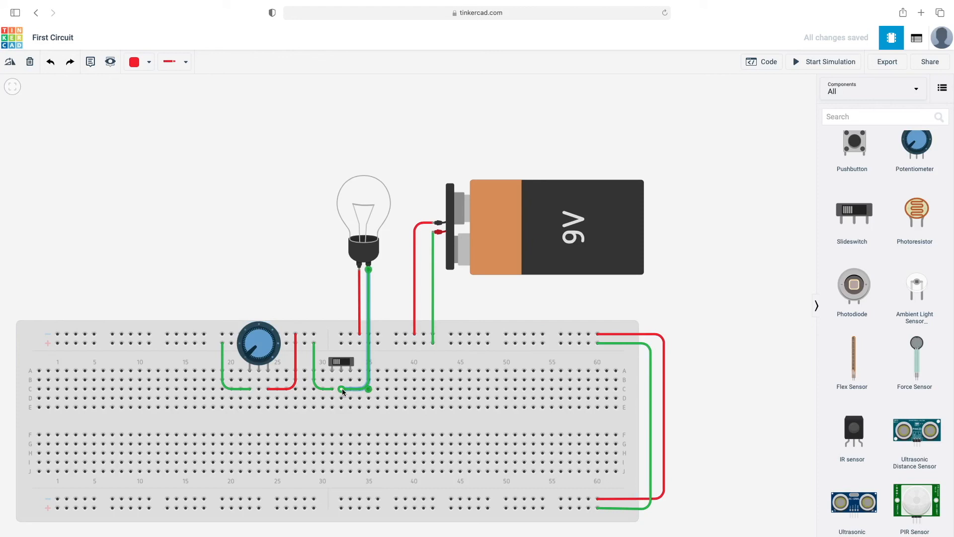
drag(343, 391, 259, 399)
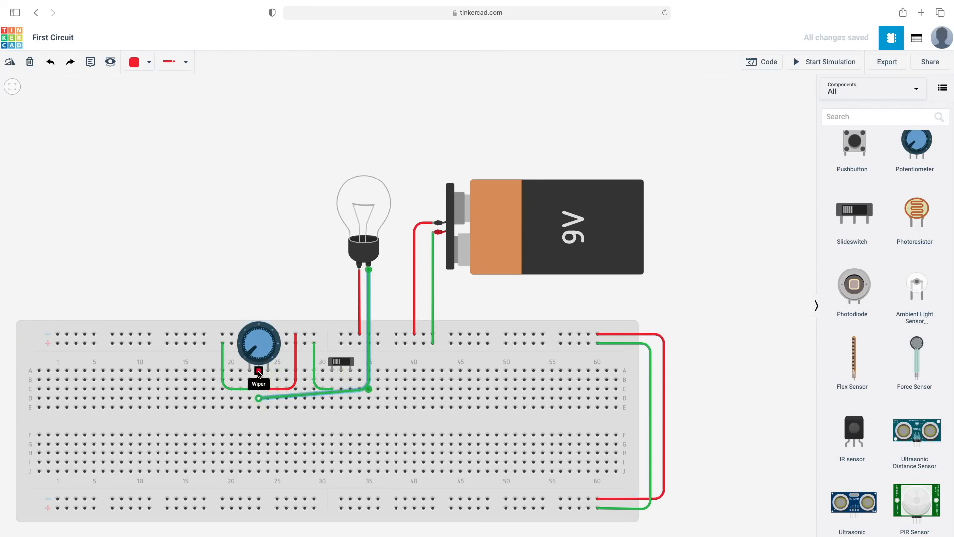
drag(368, 390, 369, 399)
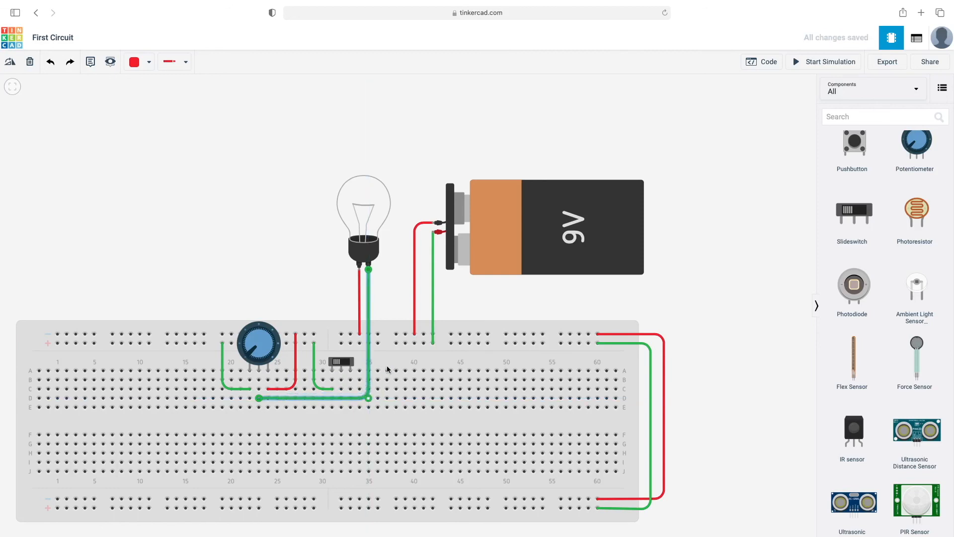
click(388, 365)
click(387, 364)
Set the potentiometer's resistance to 1 kΩ
click(266, 340)
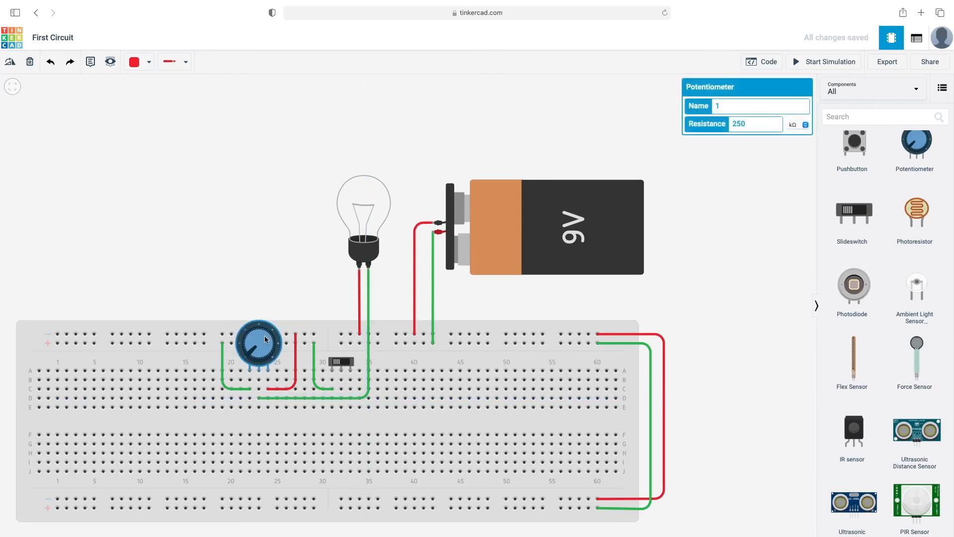
drag(754, 124, 729, 123)
text(1)
click(764, 169)
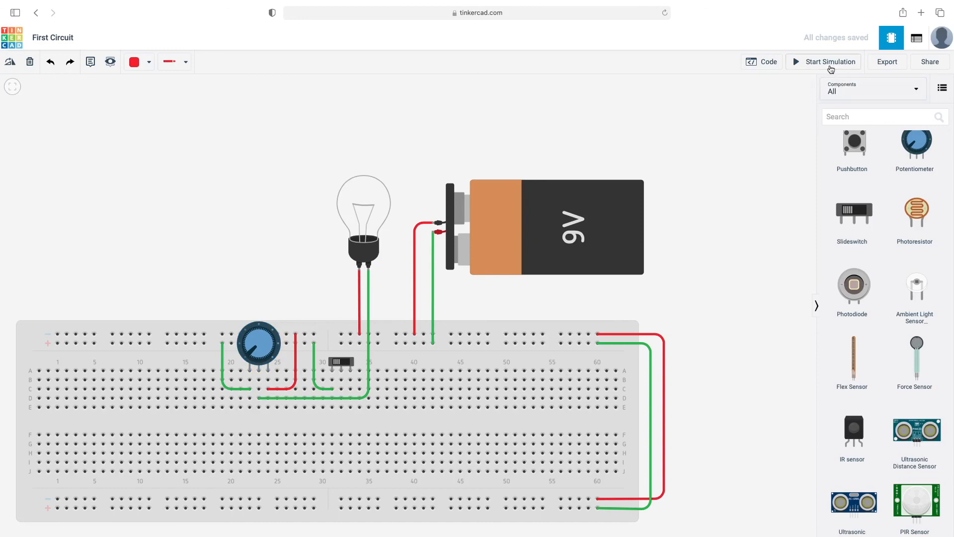
Run the simulation, turn the potentiometer's knob slightly clockwise to test its control of the bulb's brightness, and stop the simulation
click(829, 64)
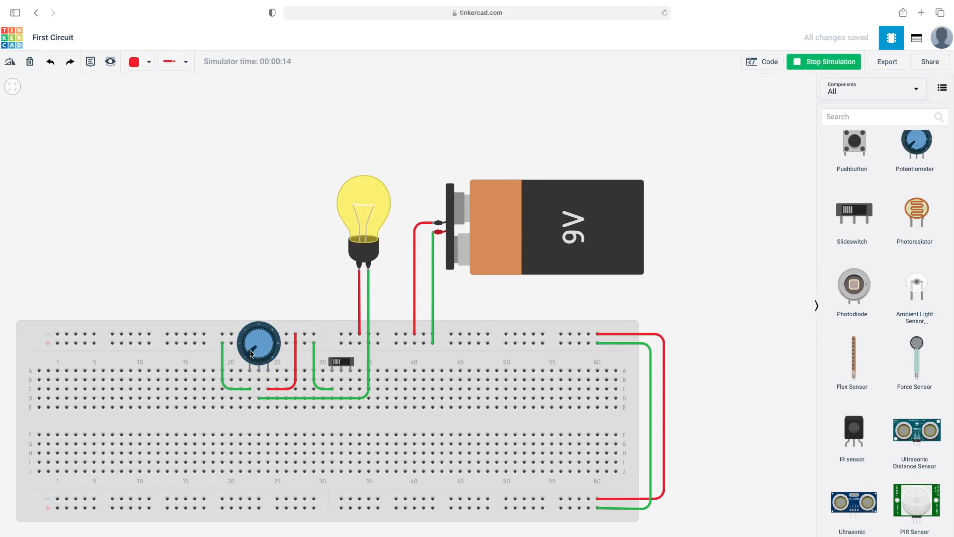
mouse_move(251, 353)
mouse_down()
mouse_move(251, 334)
mouse_move(264, 332)
mouse_move(269, 348)
mouse_move(266, 336)
mouse_move(244, 350)
mouse_up()
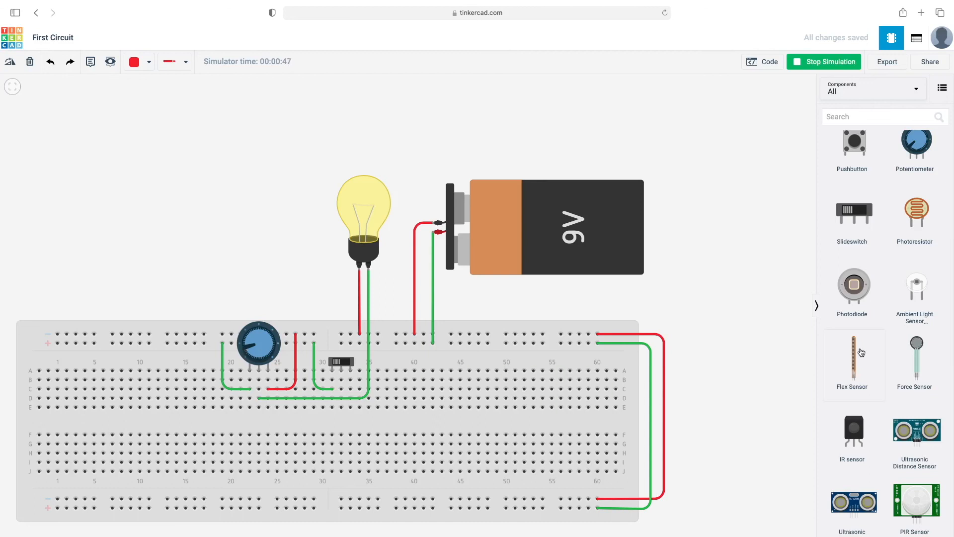
scroll(891, 314, down, 5)
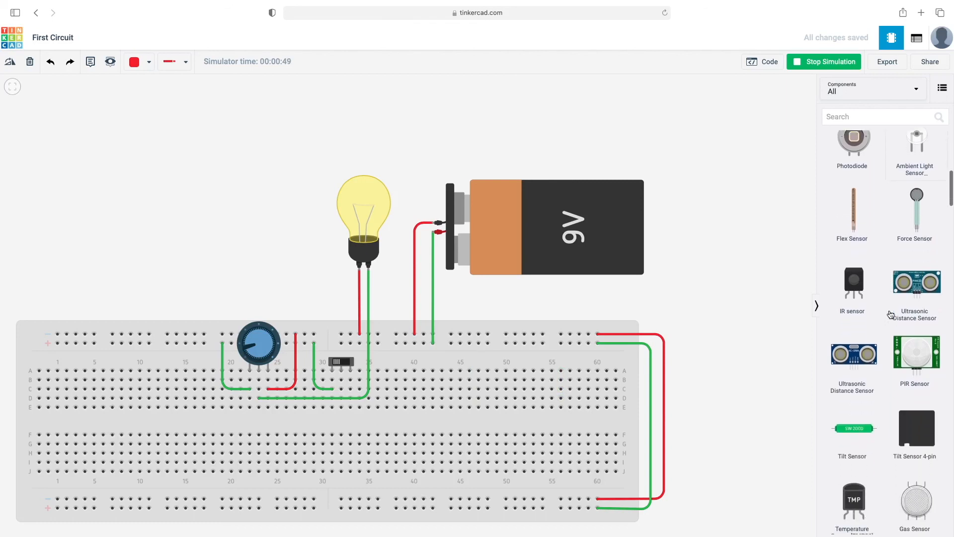
scroll(891, 314, up, 7)
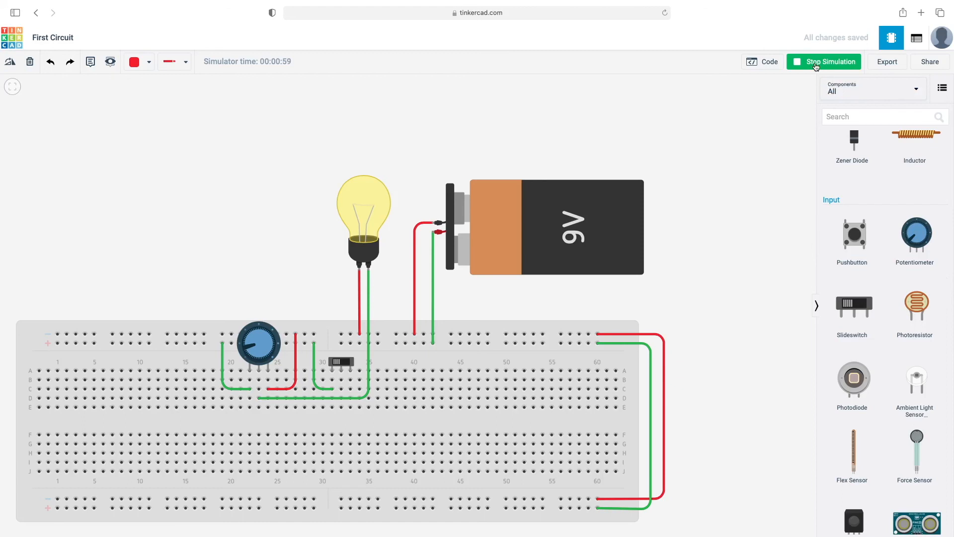
click(815, 66)
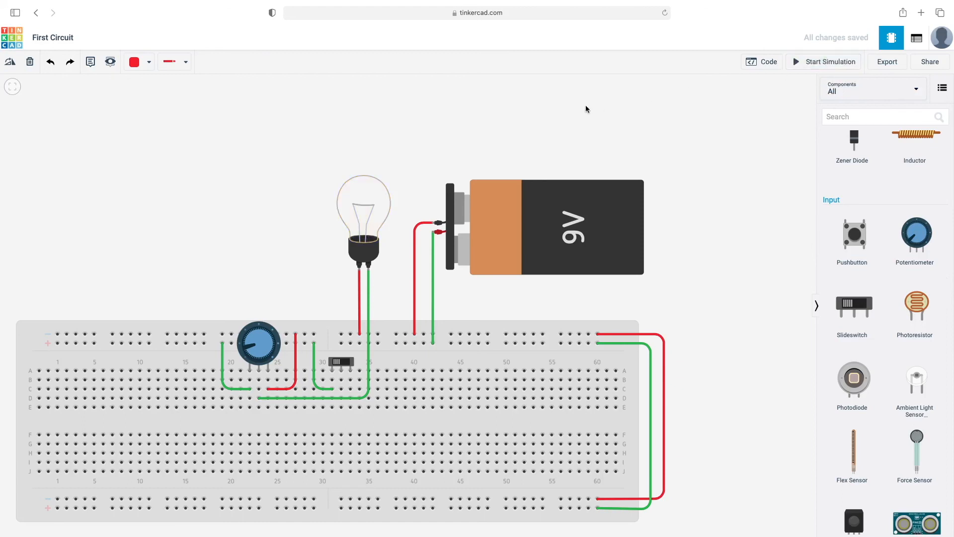